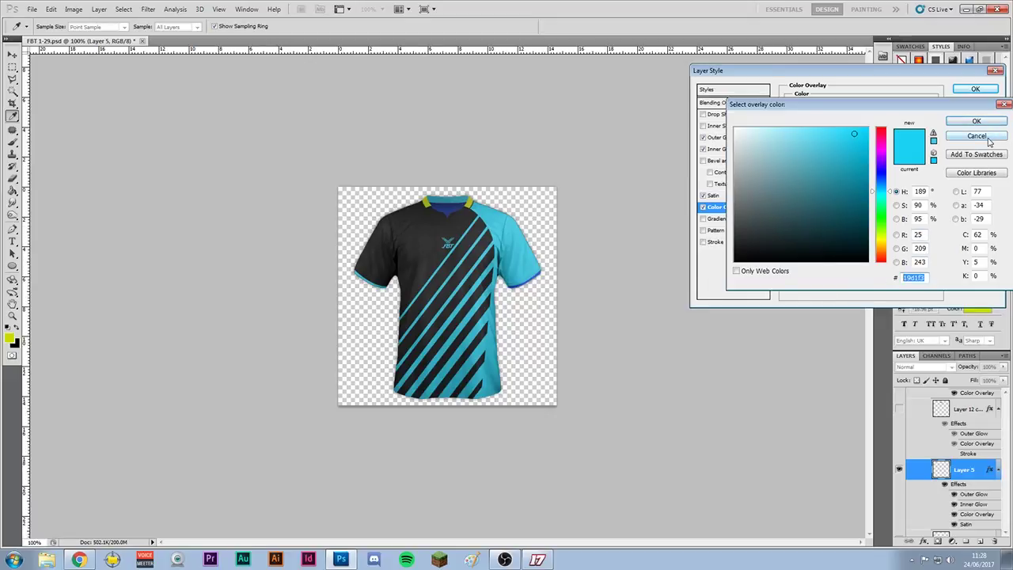
Step: Set Layer 5's Color Overlay to cedb00 and apply the layer style
type("cedb00")
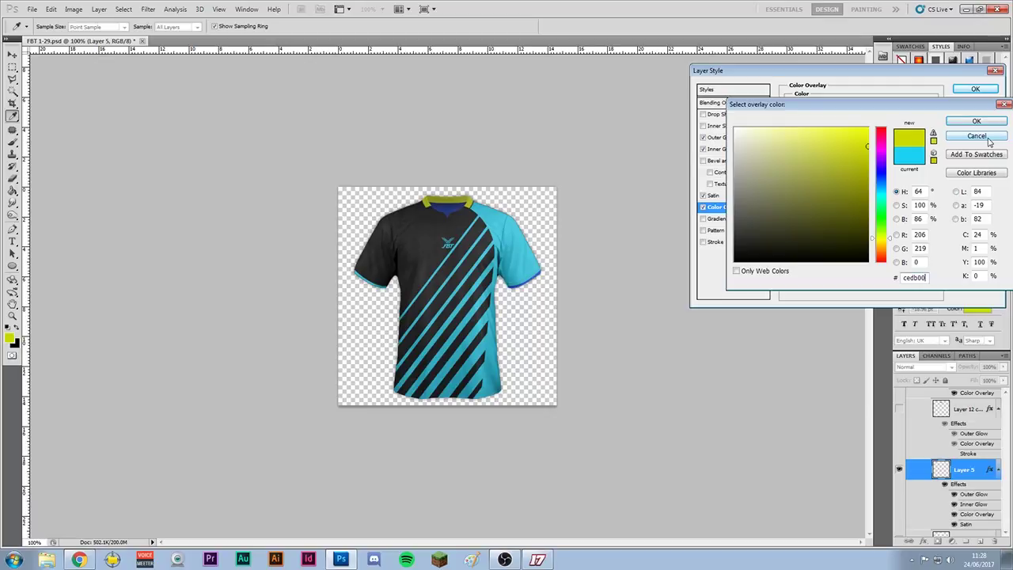
left_click(977, 120)
left_click(976, 89)
Step: Toggle Layer 4's visibility to see which part of the collar it colours
scroll(934, 475, "down", 2)
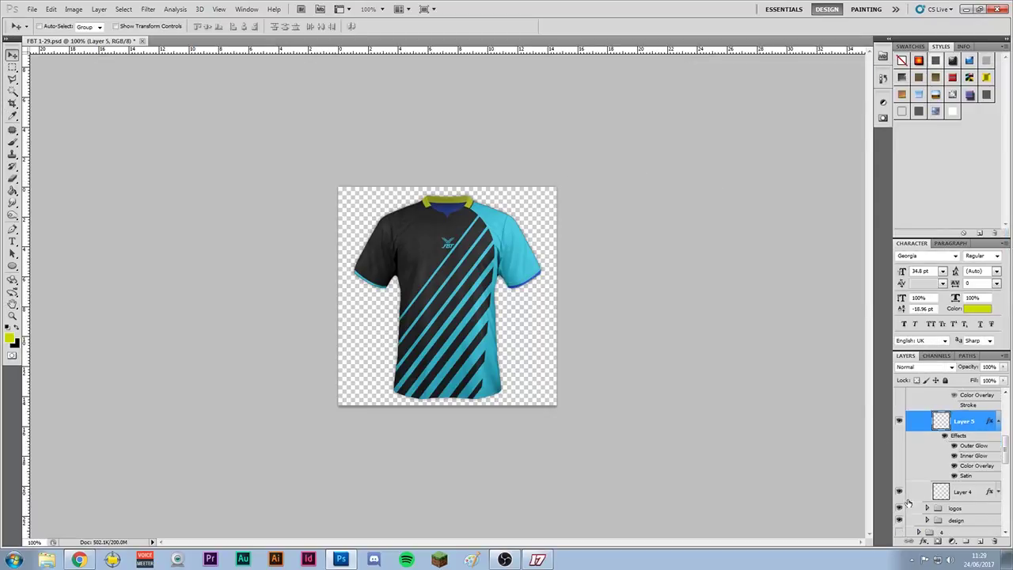
left_click(900, 491)
left_click(899, 492)
left_click(900, 491)
left_click(900, 492)
Step: Change Layer 4's Color Overlay to lime yellow cedb00
left_click(999, 492)
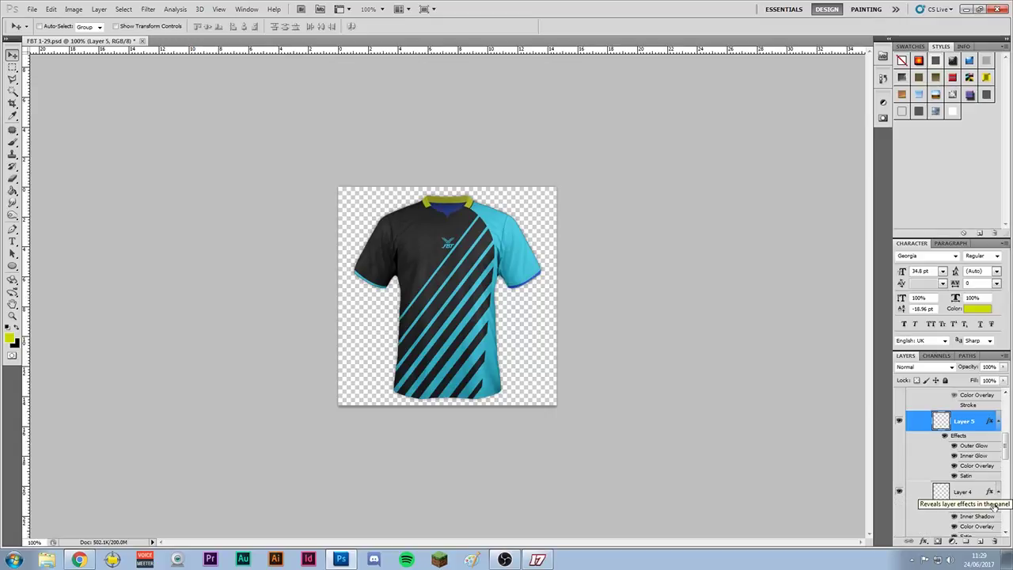
left_click(982, 529)
double_click(982, 526)
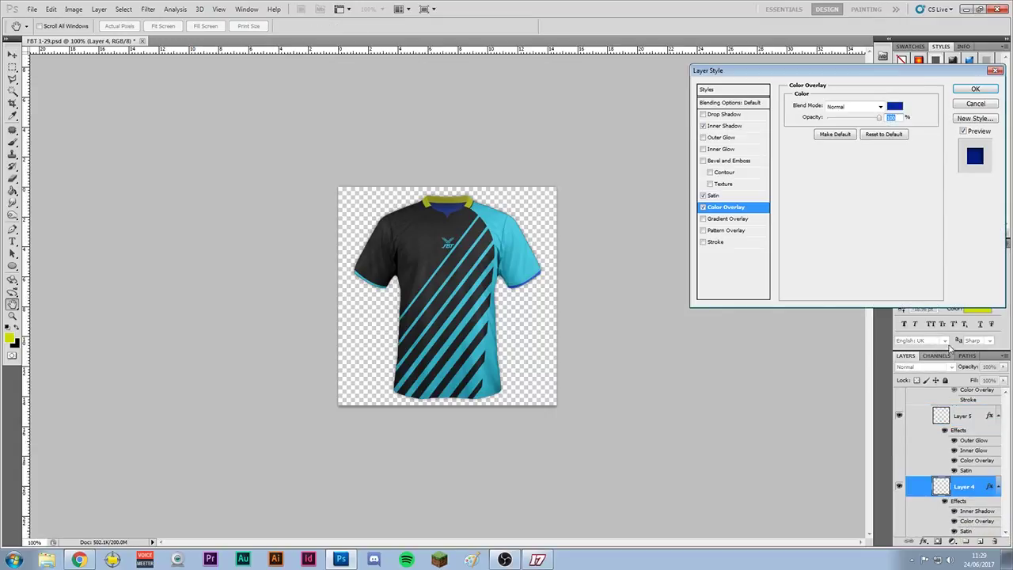
left_click(895, 107)
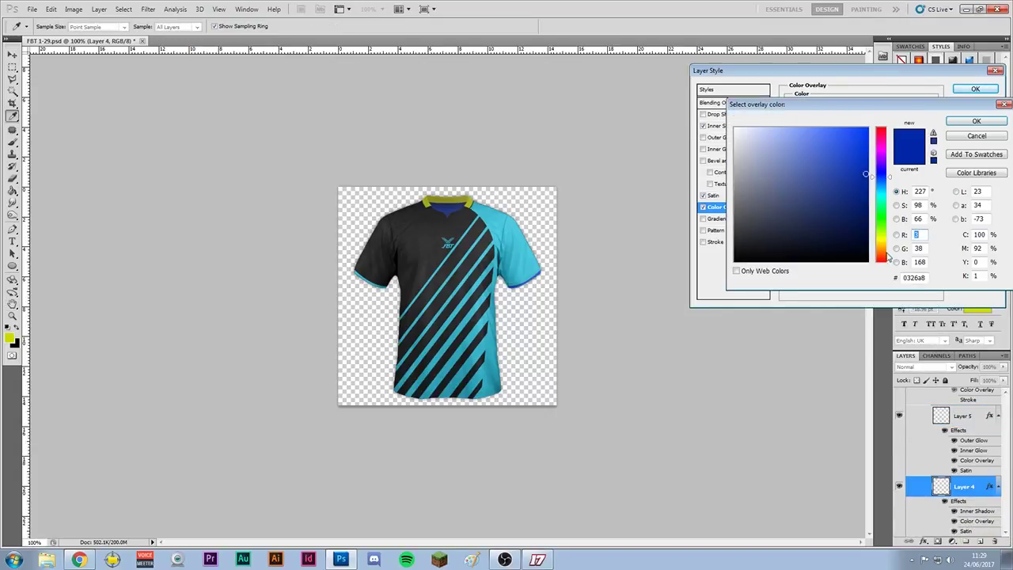
left_click(924, 279)
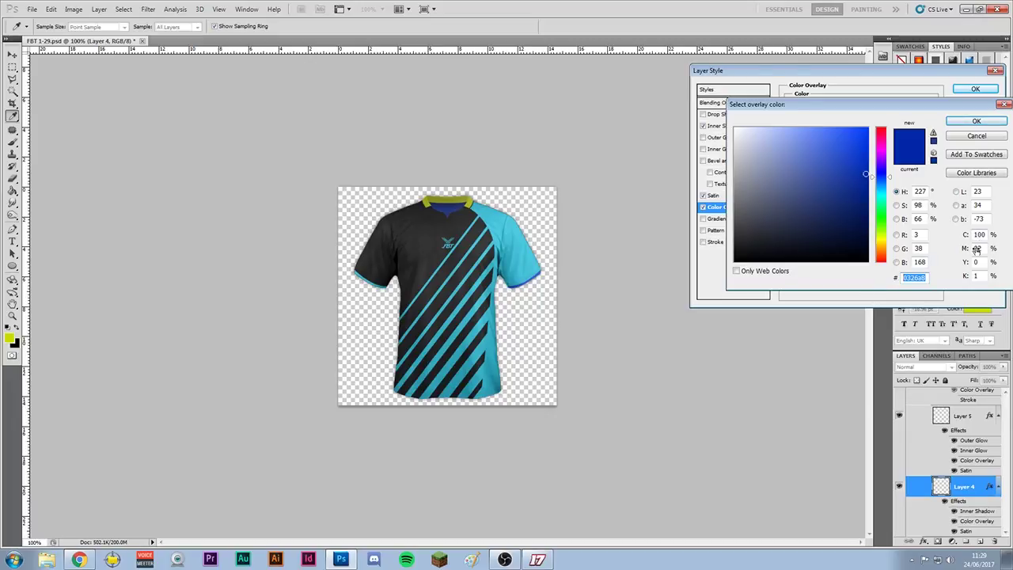
type("cedb00")
left_click(977, 123)
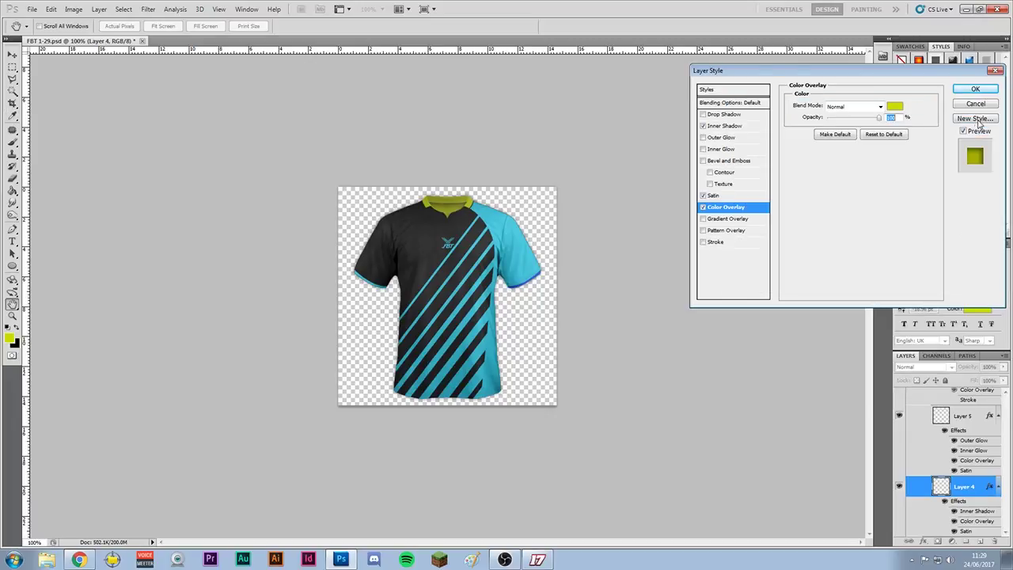
left_click(976, 89)
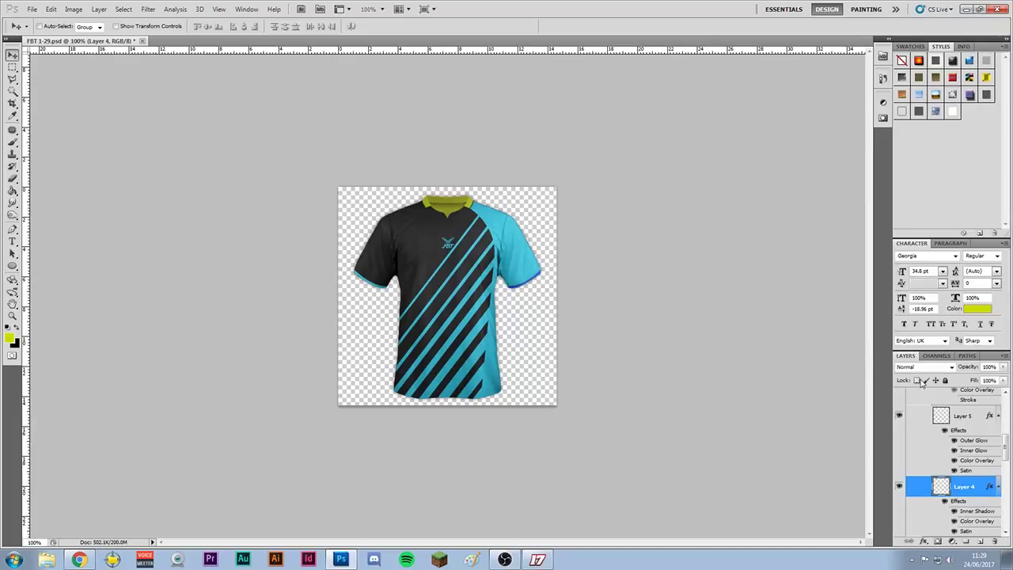
scroll(925, 392, "up", 10)
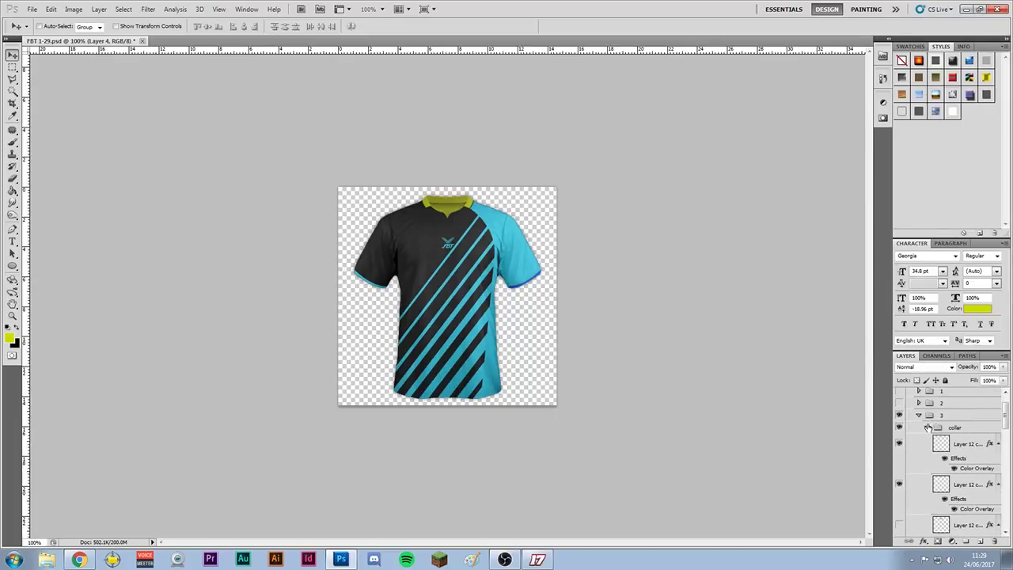
Step: In the logos group, set the chest logo's Color Overlay to cedb00
left_click(928, 428)
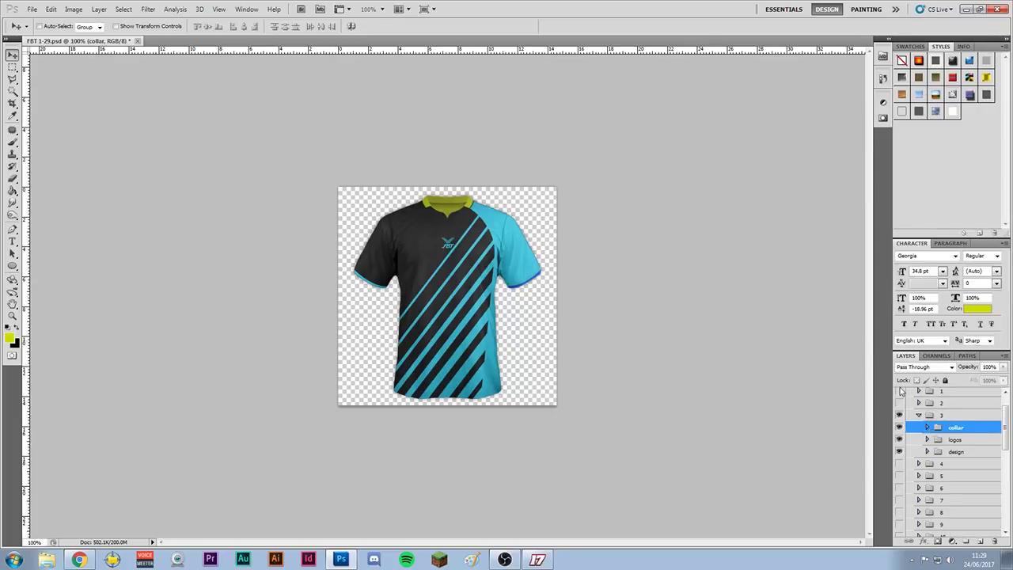
left_click(956, 439)
left_click(928, 439)
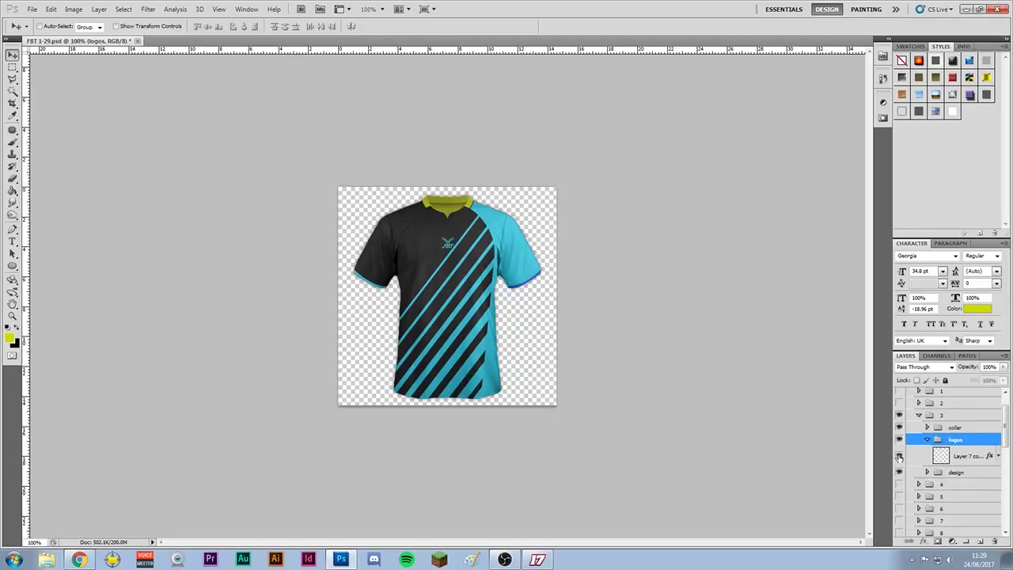
left_click(999, 457)
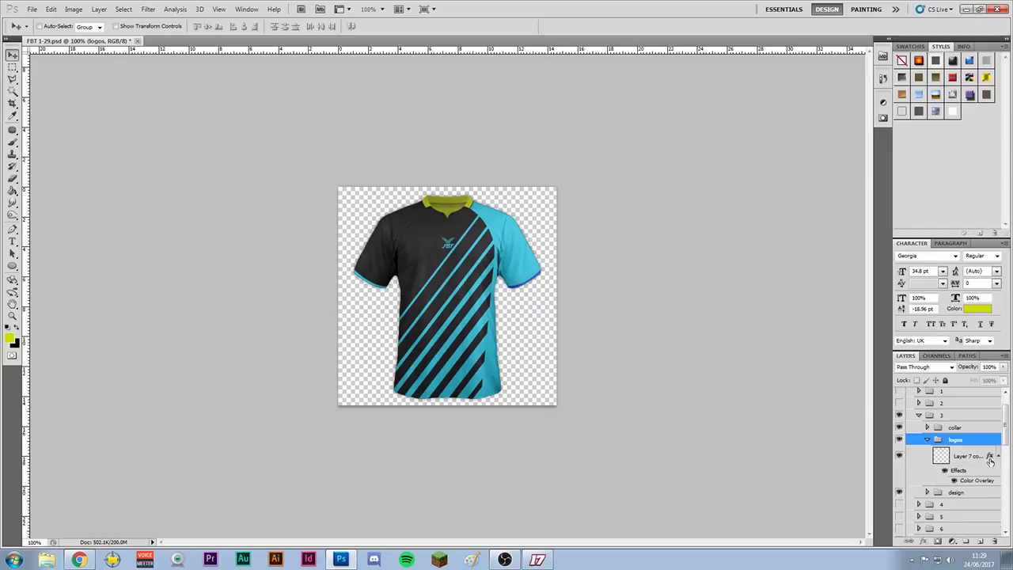
double_click(974, 481)
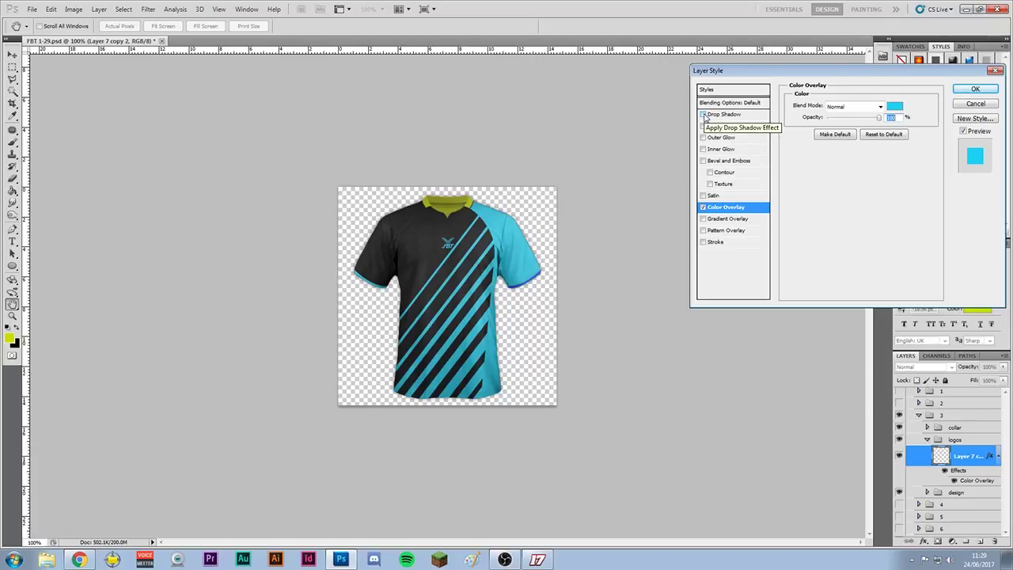
left_click(895, 106)
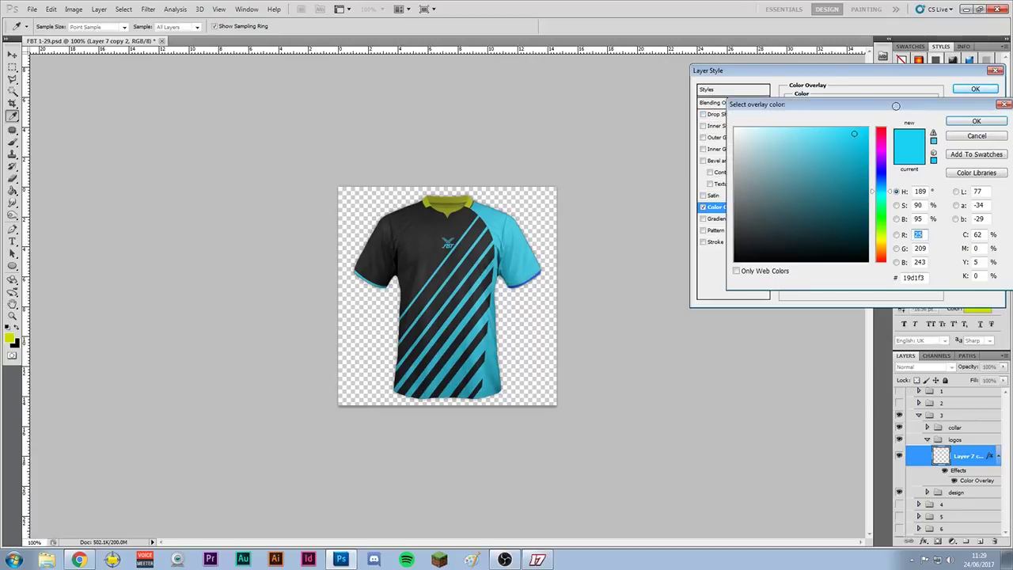
left_click_drag(931, 278, 861, 281)
type("cedb00")
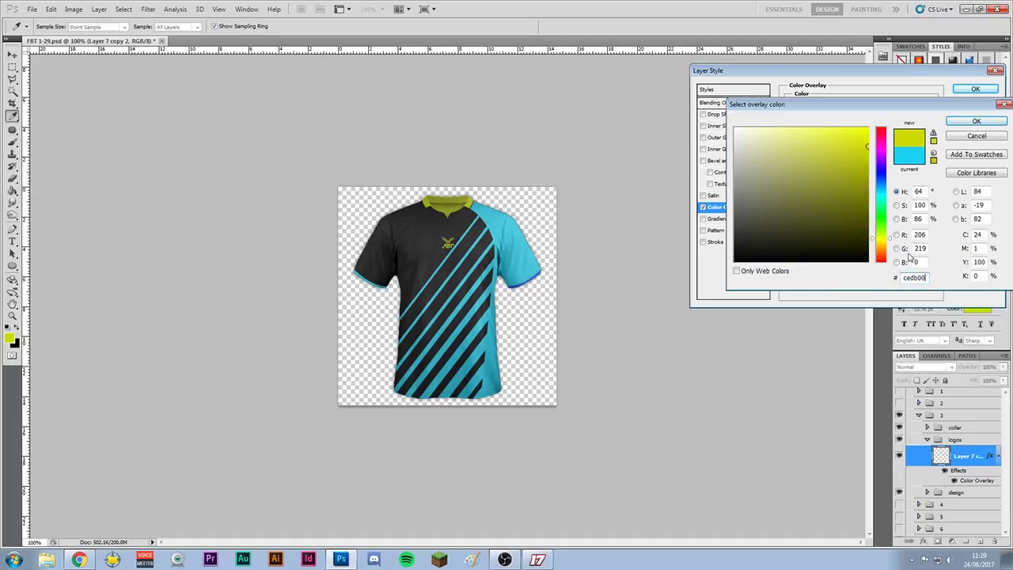
left_click(988, 124)
left_click(976, 89)
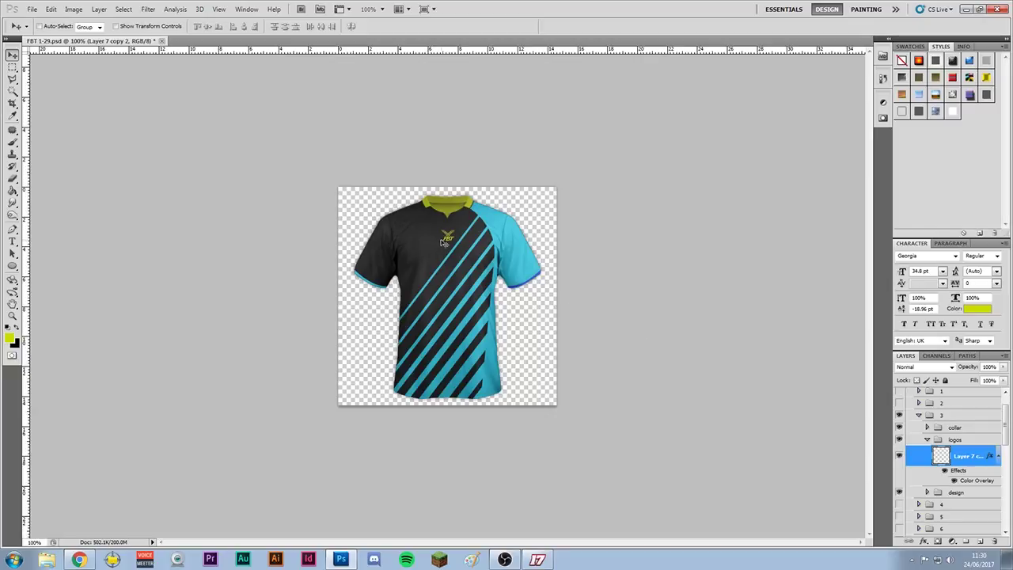
Step: Nudge the chest logo slightly upward with the arrow key
left_click_drag(449, 238, 424, 240)
key("ctrl+z")
key("Up")
key("Up")
key("Up")
key("Up")
key("Up")
key("Up")
key("Up")
key("Up")
key("Up")
key("Up")
key("Up")
left_click(928, 440)
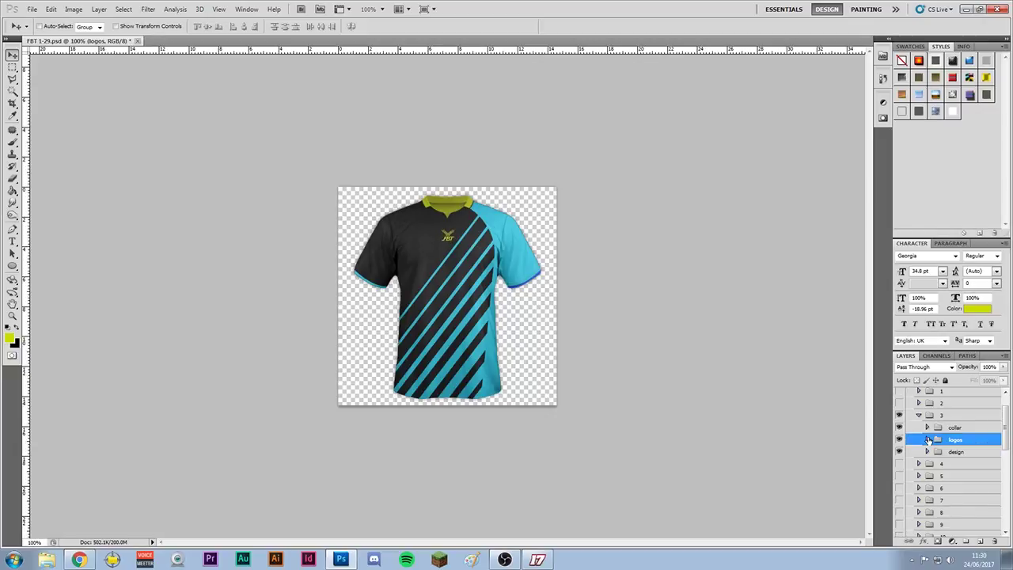
Step: In the design group, set the first cuffs 1 layer's Color Overlay to black 000000
left_click(928, 440)
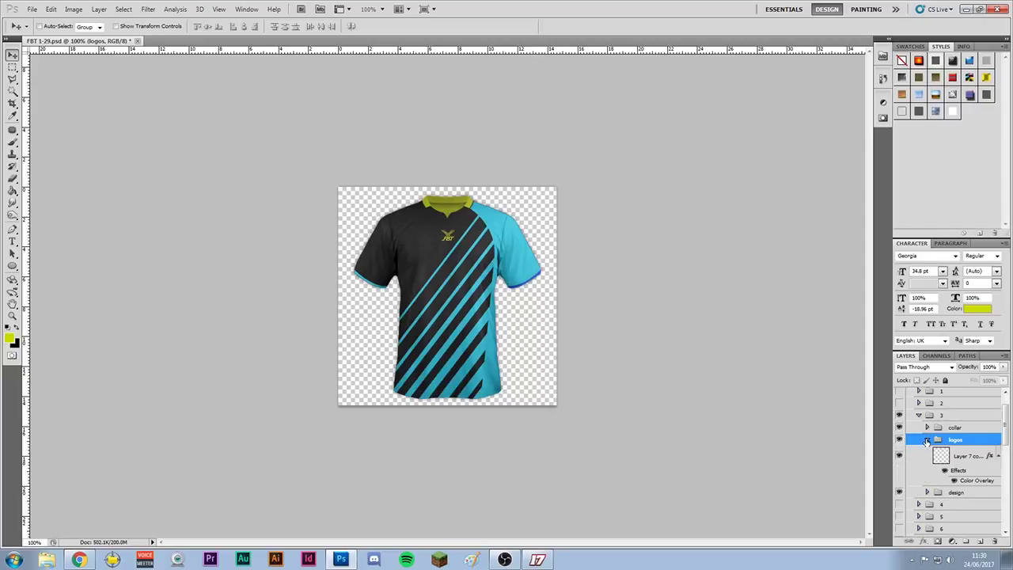
left_click(928, 492)
scroll(960, 496, "down", 3)
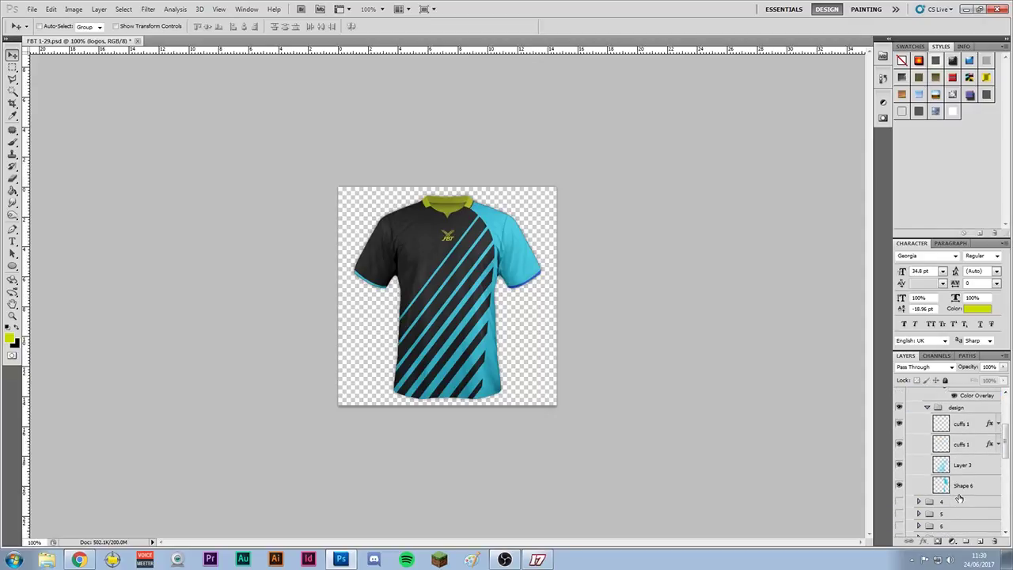
left_click(899, 424)
left_click(899, 425)
left_click(999, 426)
double_click(953, 418)
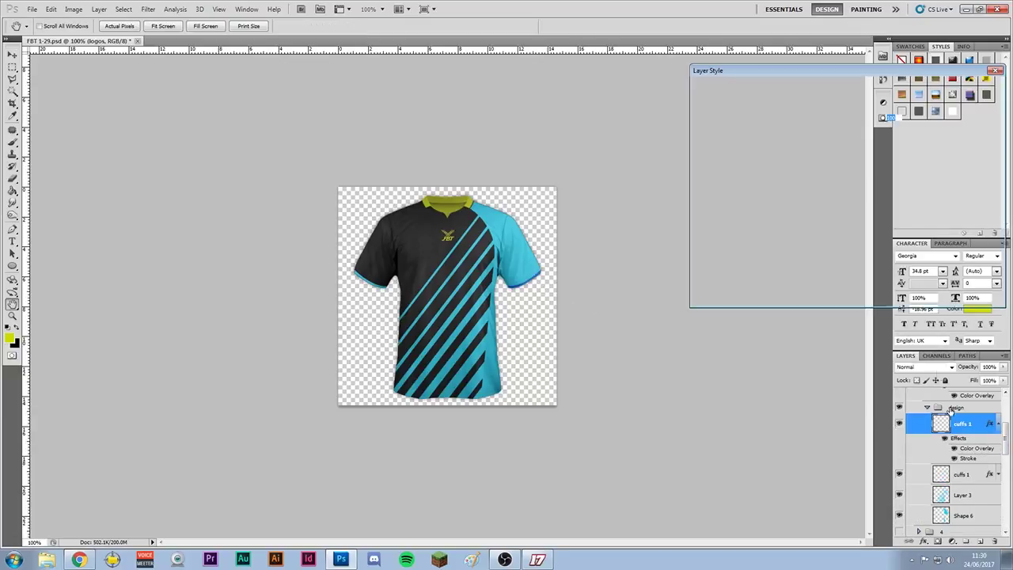
left_click(888, 111)
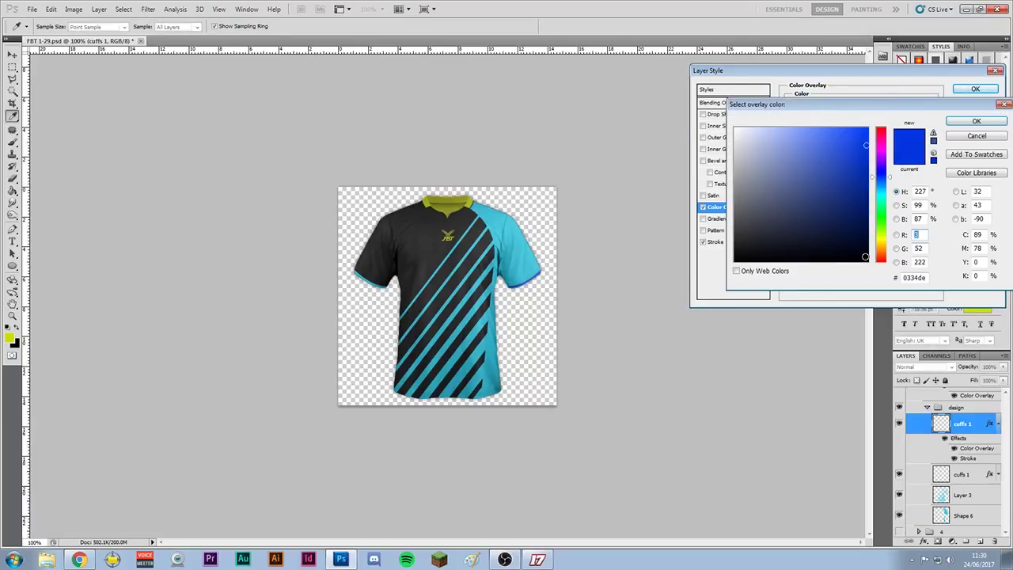
left_click(865, 260)
left_click(982, 121)
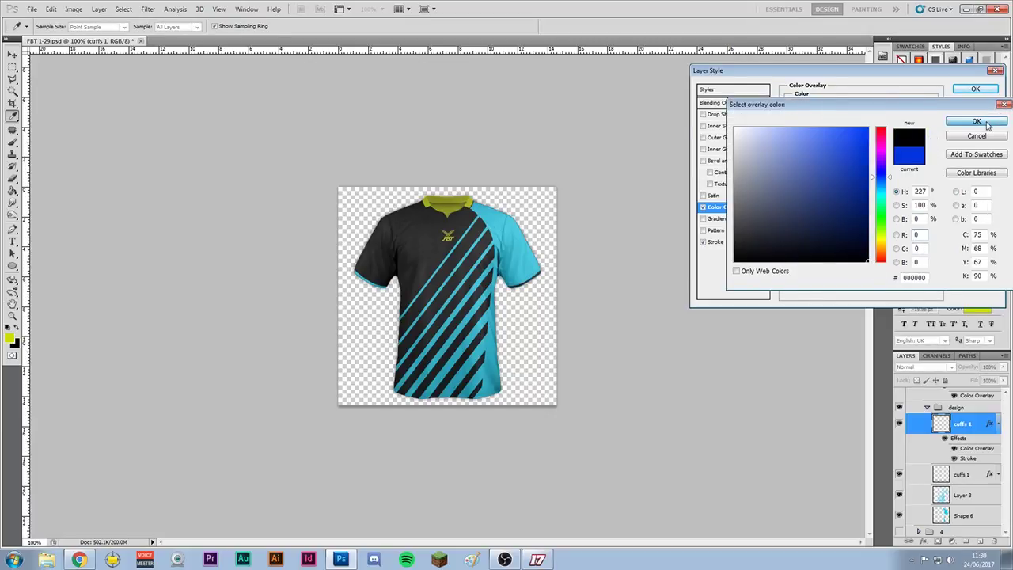
left_click(987, 93)
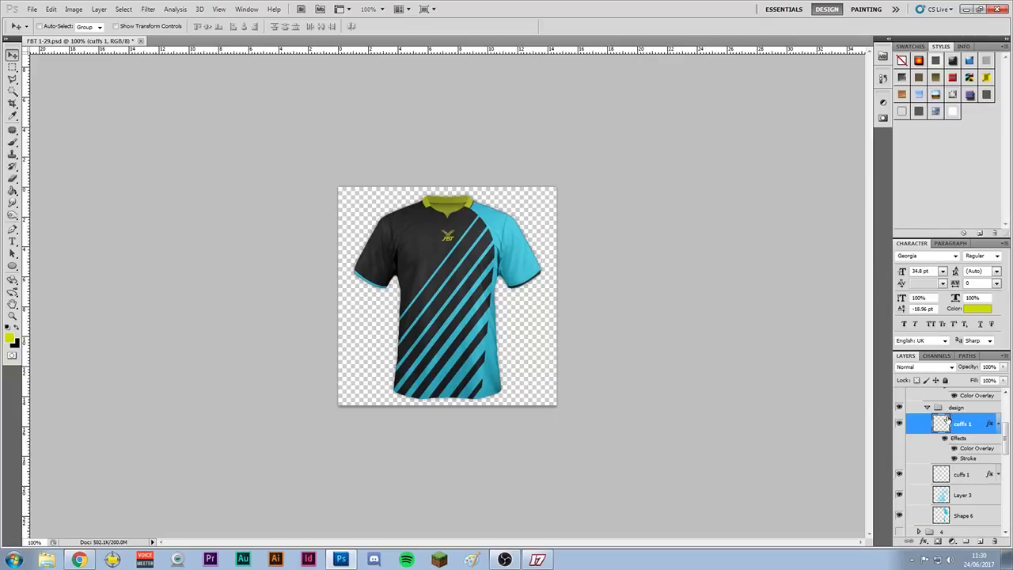
Step: Set the second cuffs 1 layer's Color Overlay to lime yellow cedb00
left_click(999, 424)
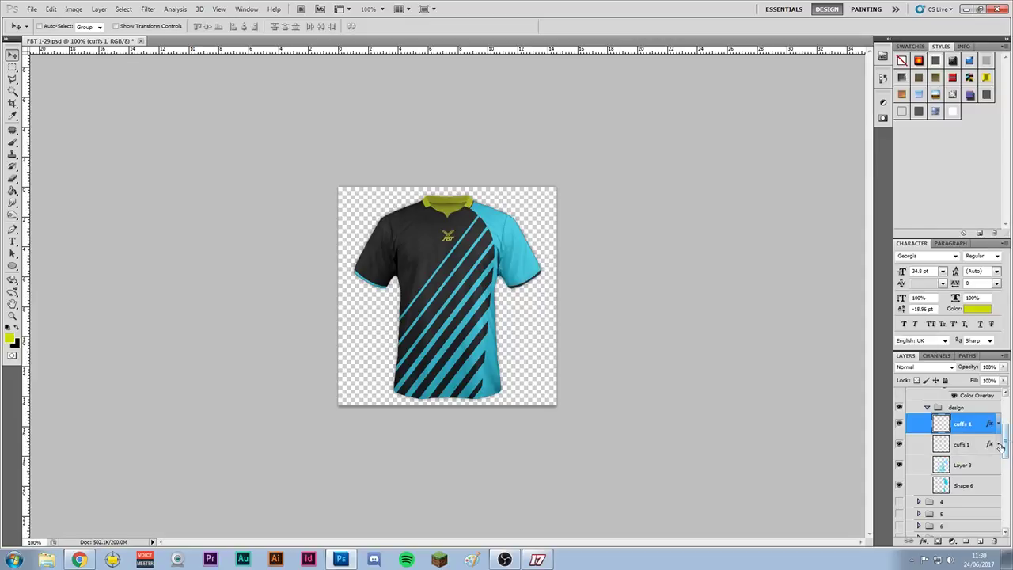
left_click(999, 448)
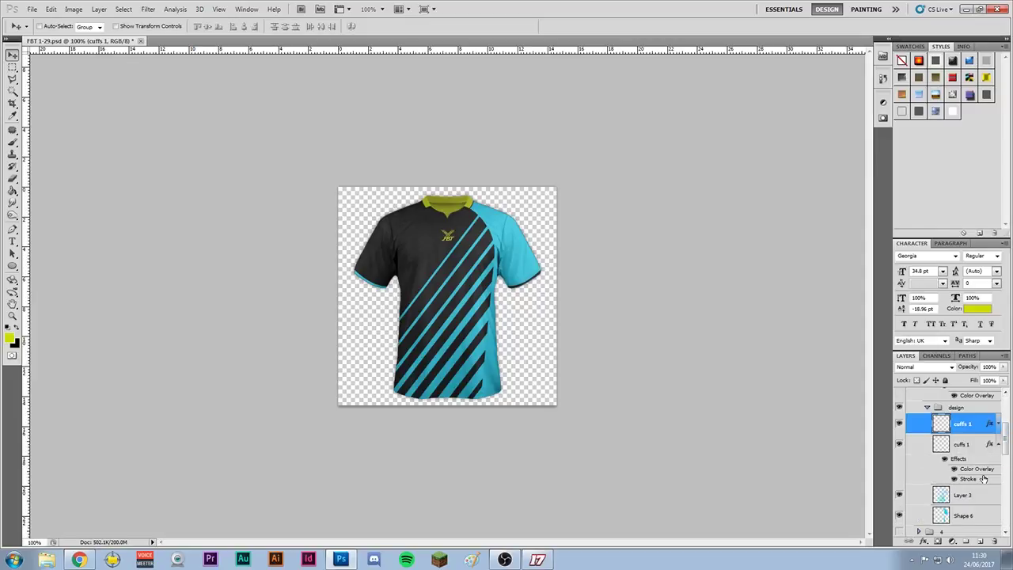
double_click(982, 470)
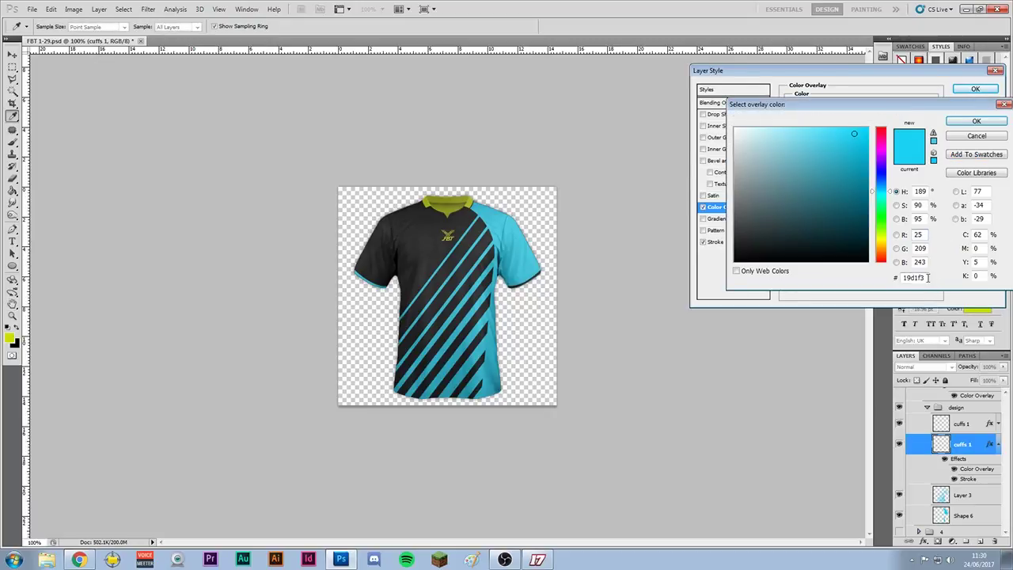
type("cedb00")
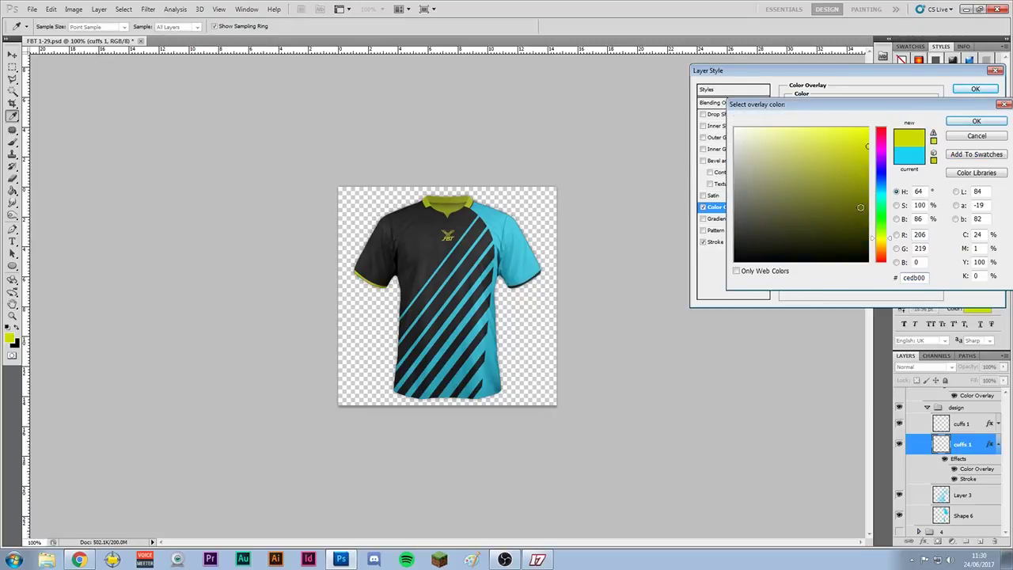
left_click(976, 121)
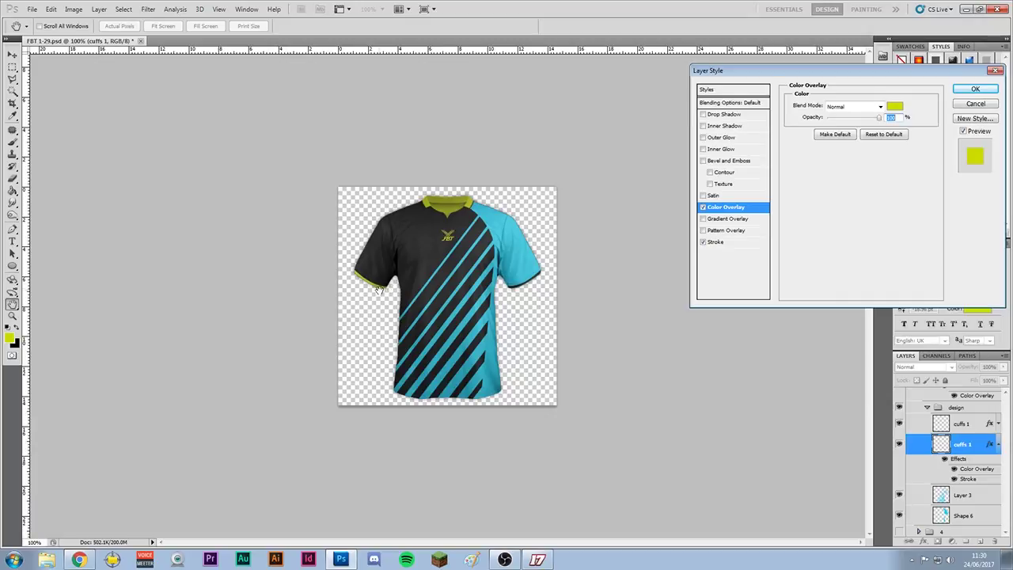
left_click(976, 89)
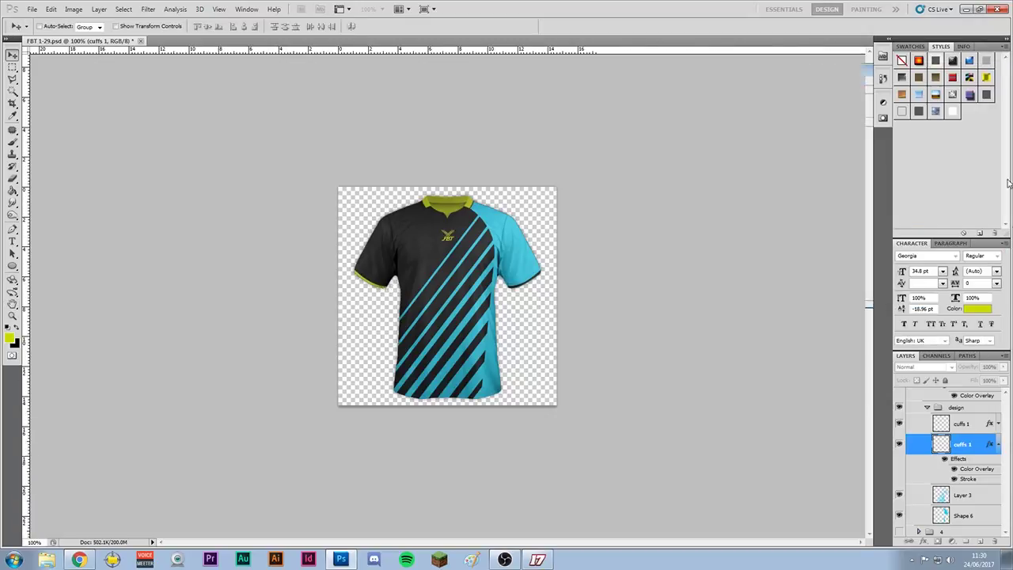
left_click(988, 495)
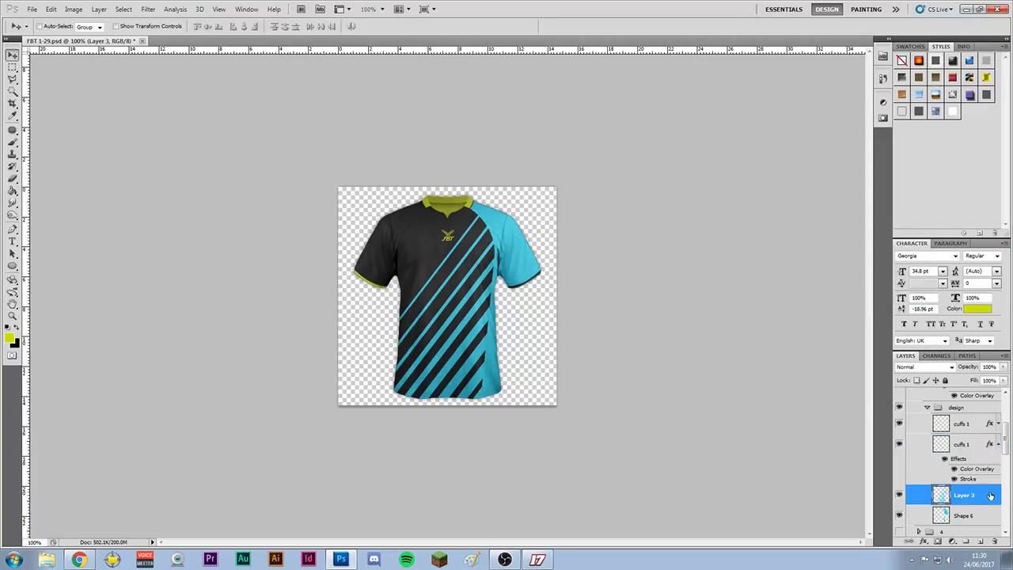
Step: Add a cedb00 Color Overlay to the stripes layer, Layer 3
double_click(990, 496)
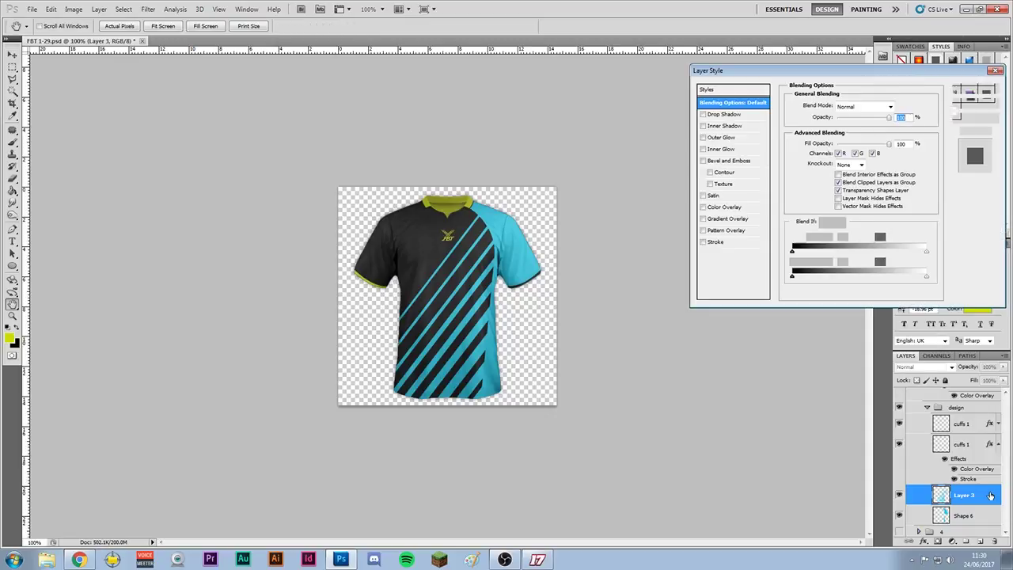
left_click(703, 207)
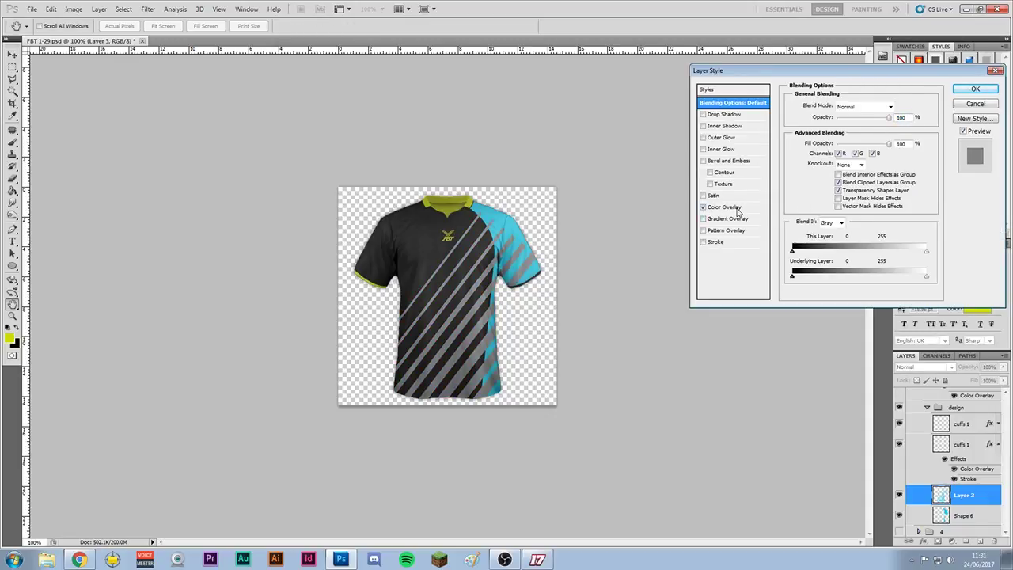
left_click(737, 209)
left_click(901, 111)
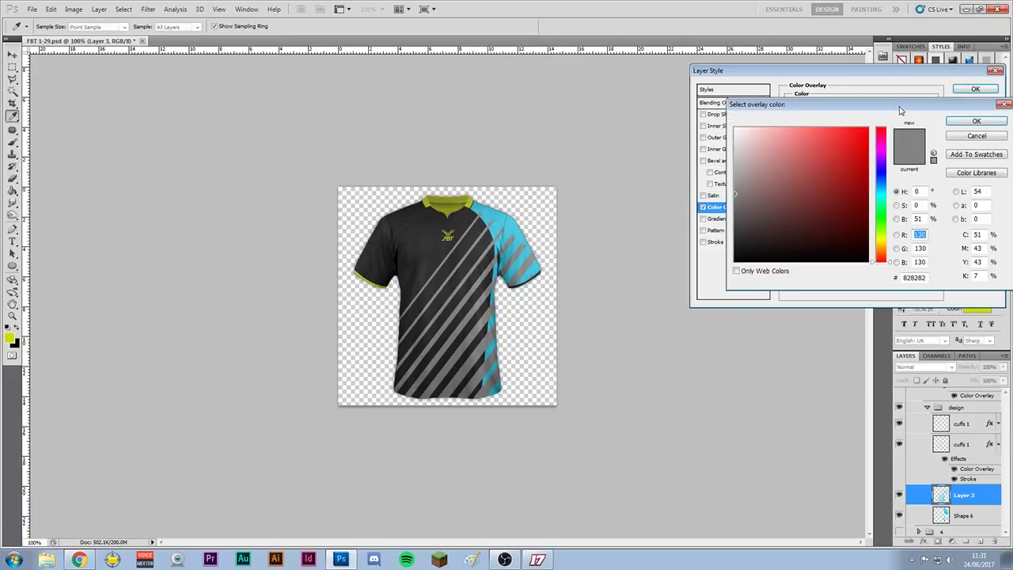
left_click(926, 278)
type("cedb00")
left_click(977, 122)
left_click(976, 89)
Step: Add a cedb00 Color Overlay to the sleeve and side panel layer, Shape 6
scroll(989, 443, "down", 3)
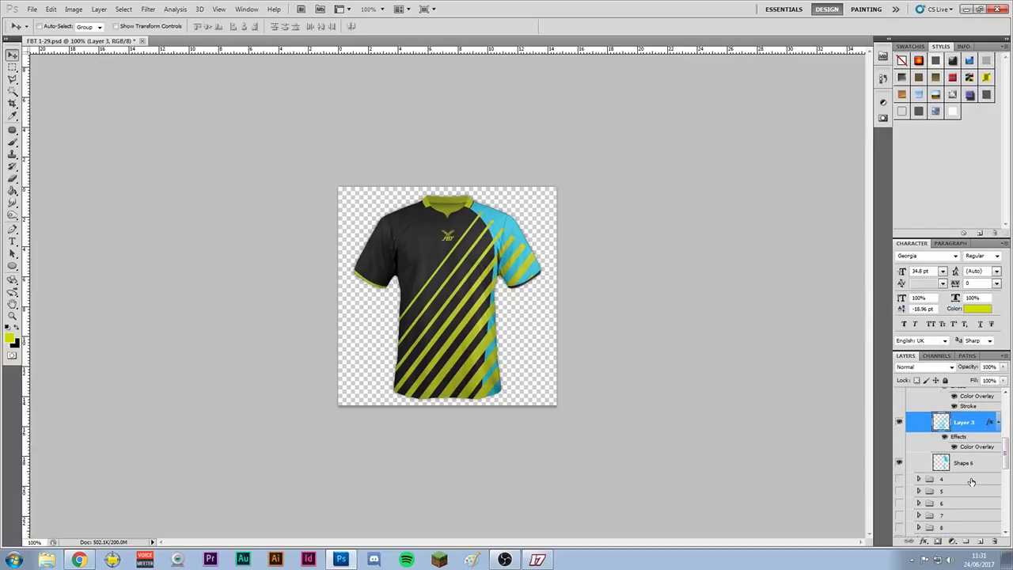
left_click(987, 466)
double_click(987, 466)
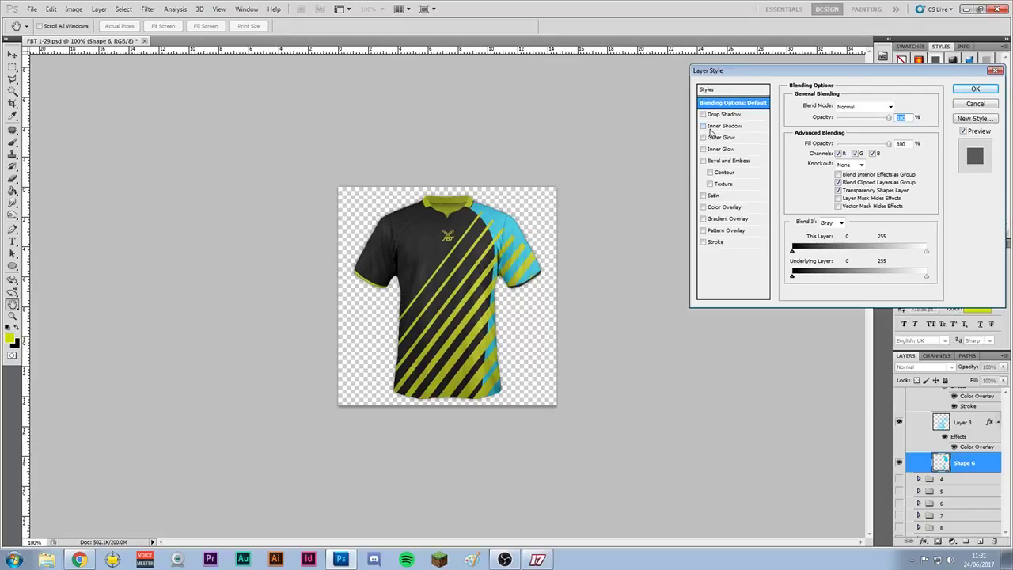
left_click(703, 207)
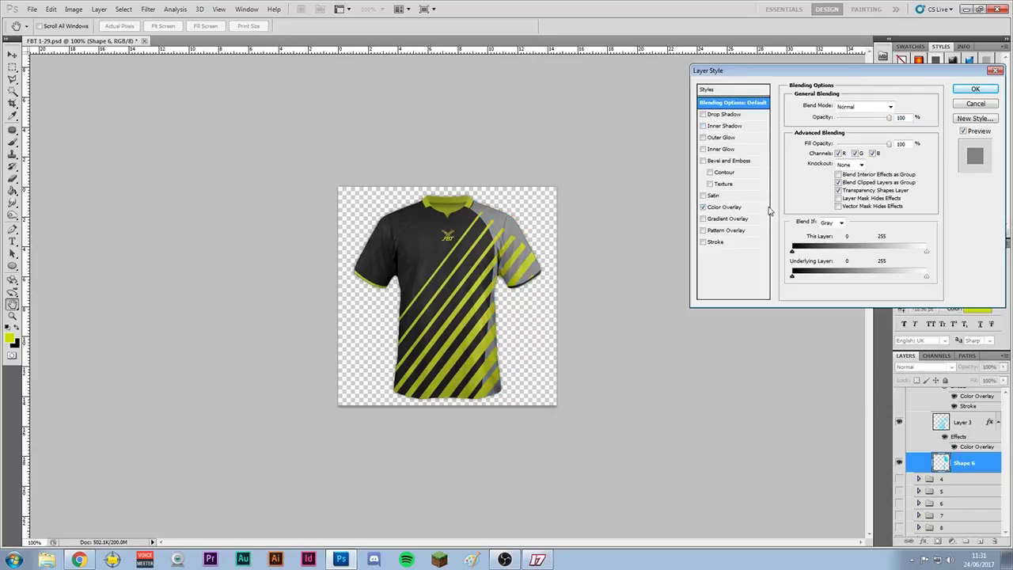
left_click(734, 207)
left_click(893, 106)
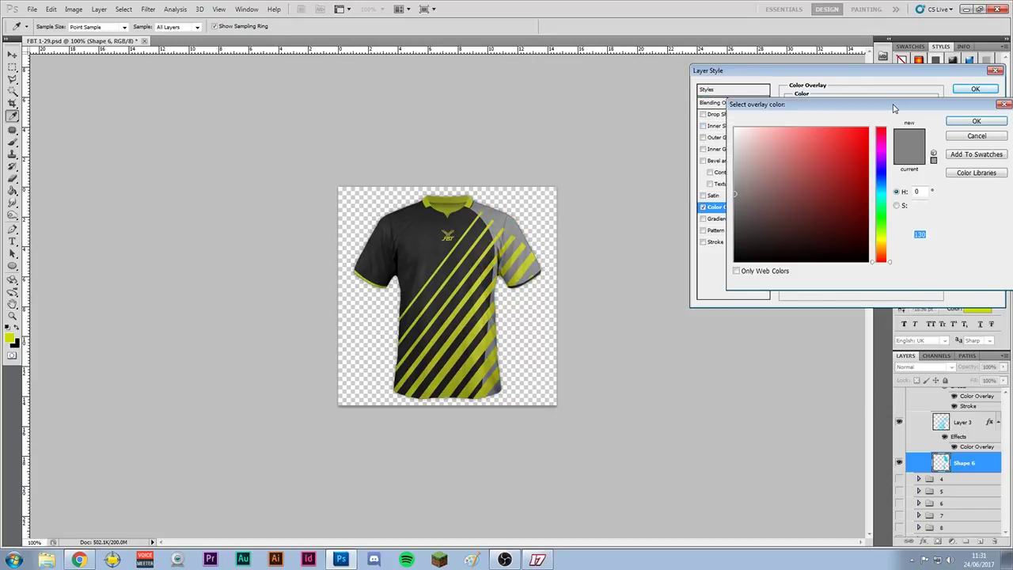
left_click(919, 277)
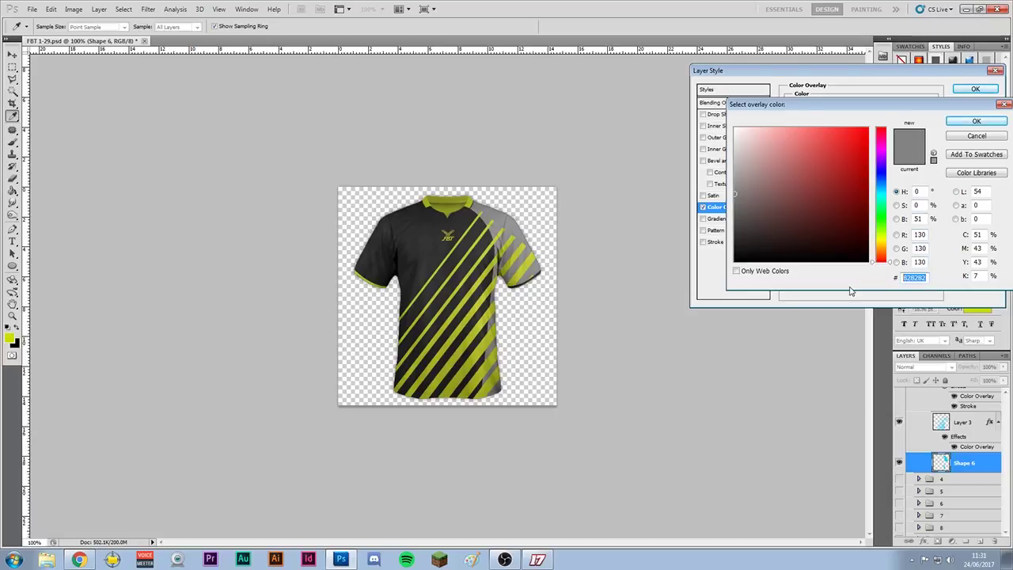
type("cedb00")
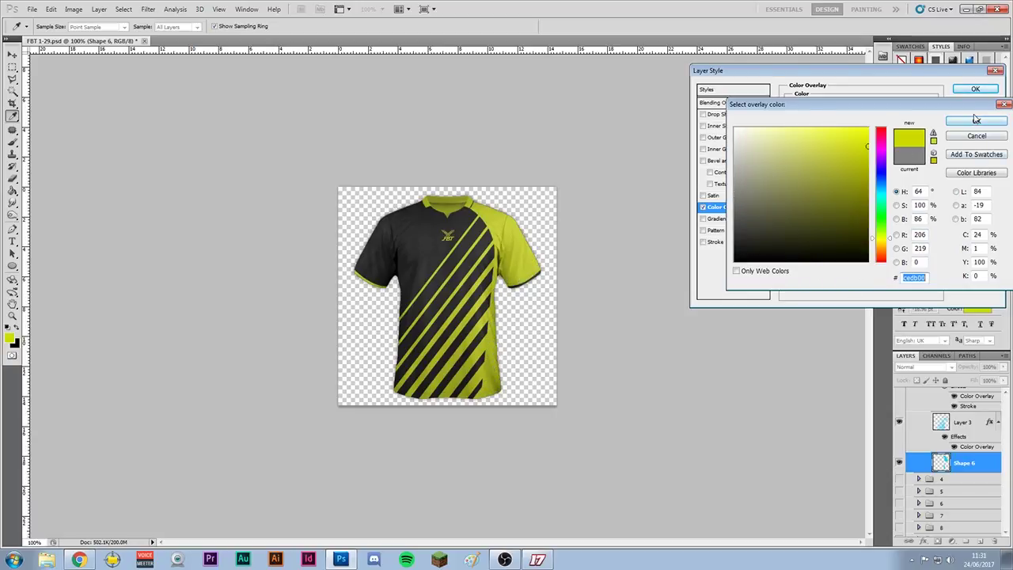
left_click(976, 120)
left_click(976, 90)
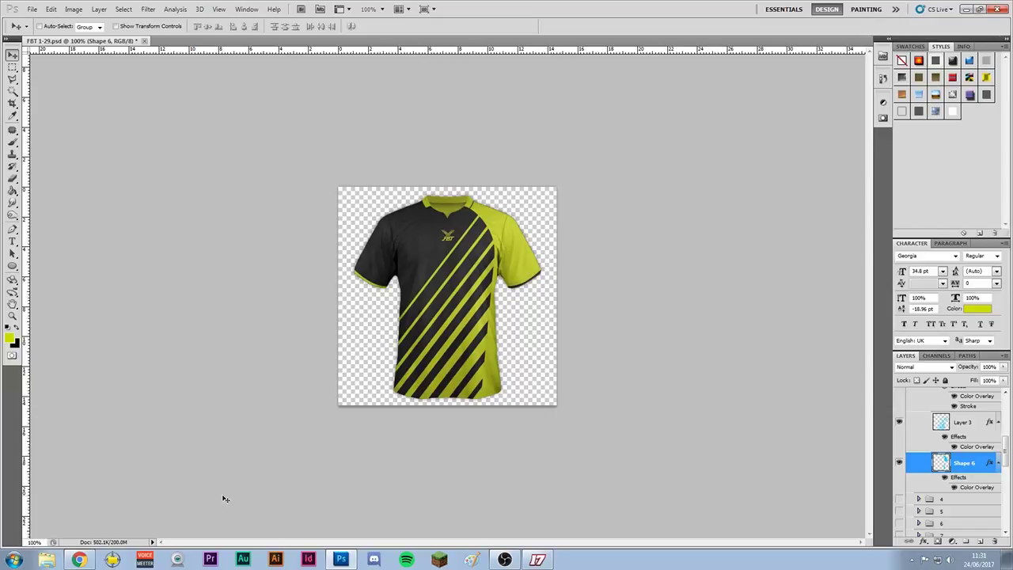
Step: Save the Jamaica Football Federation crest from Google Images to the desktop as a PNG
left_click(80, 560)
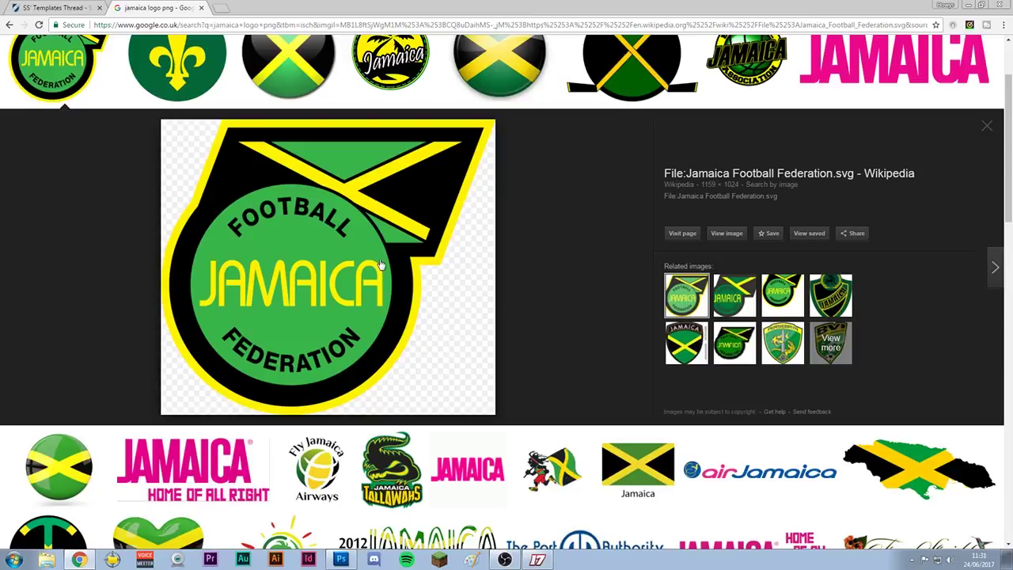
scroll(381, 264, "up", 2)
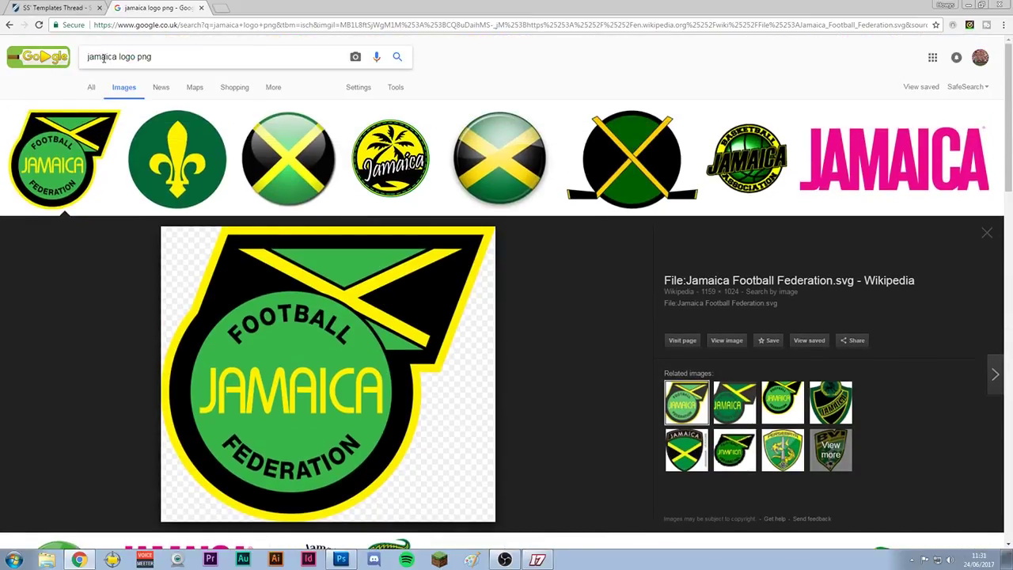
scroll(333, 330, "down", 2)
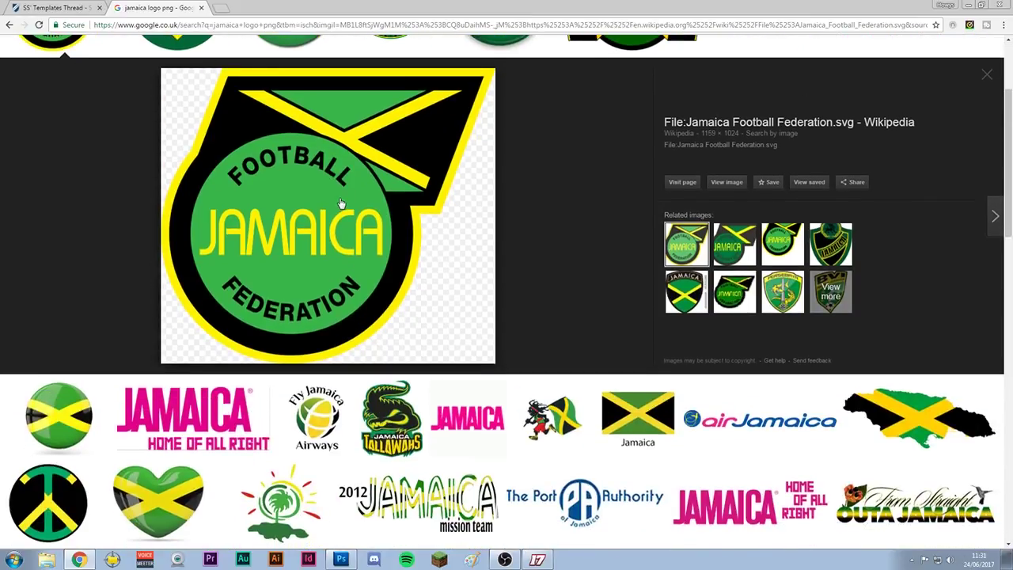
right_click(340, 204)
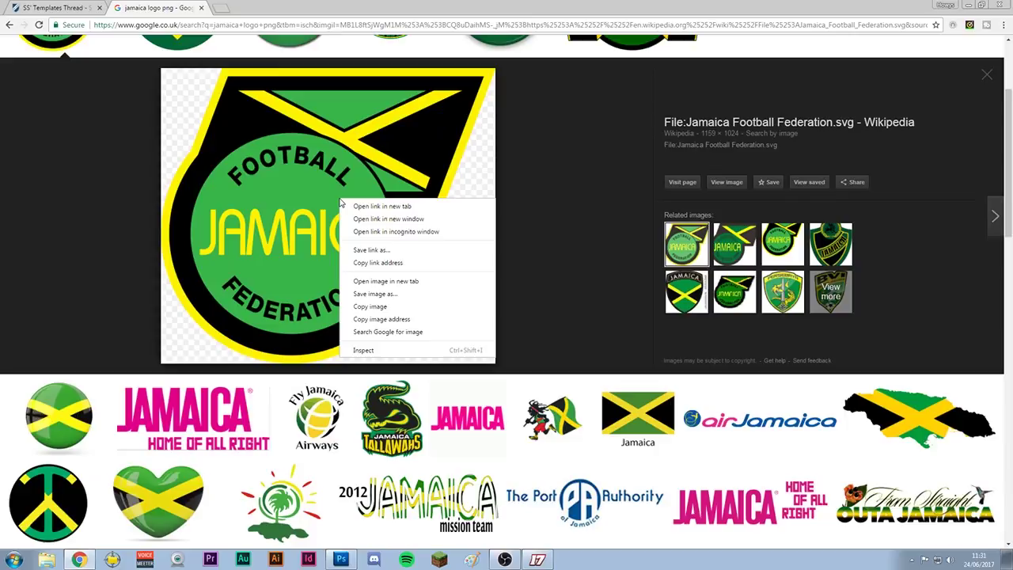
left_click(389, 298)
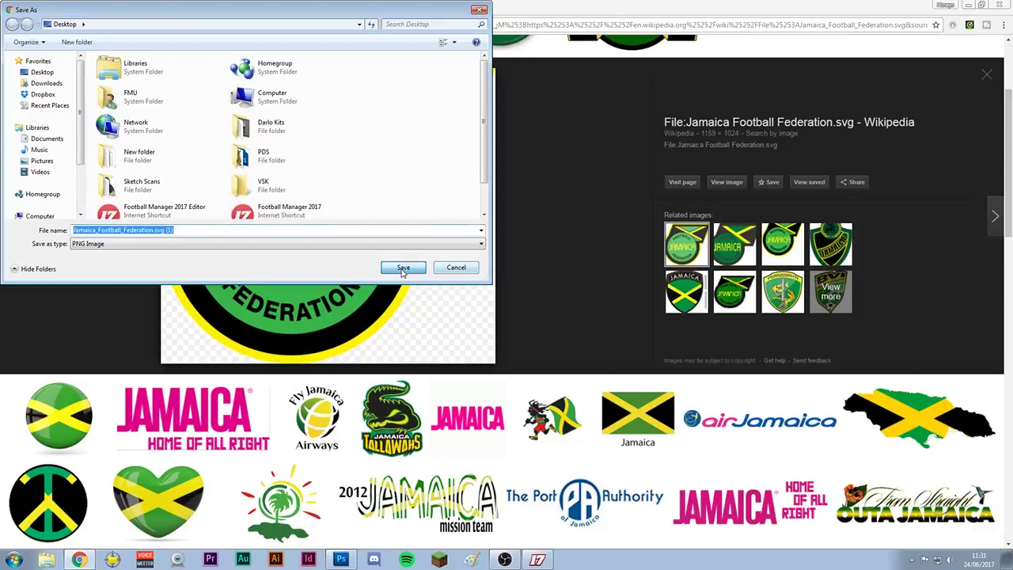
left_click(403, 269)
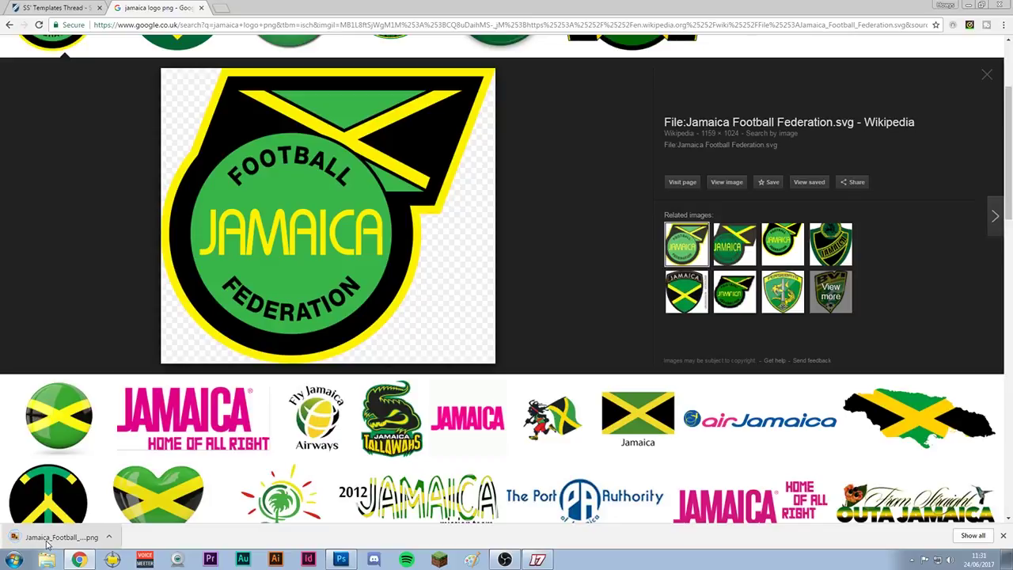
left_click(46, 537)
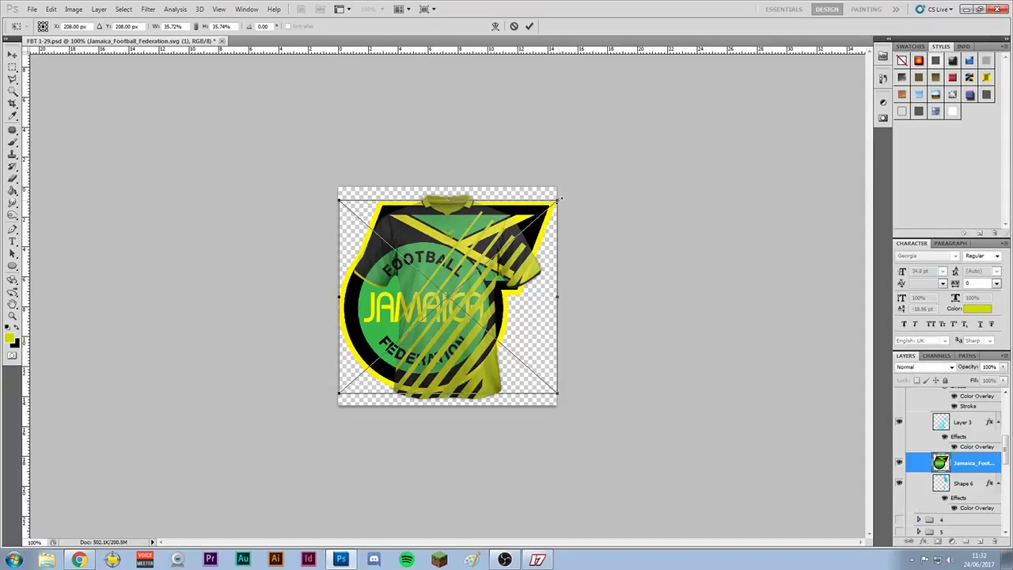
Step: Shrink the placed Jamaica crest to about 3.99% and position it beneath the FBT logo
left_click_drag(559, 198, 459, 253)
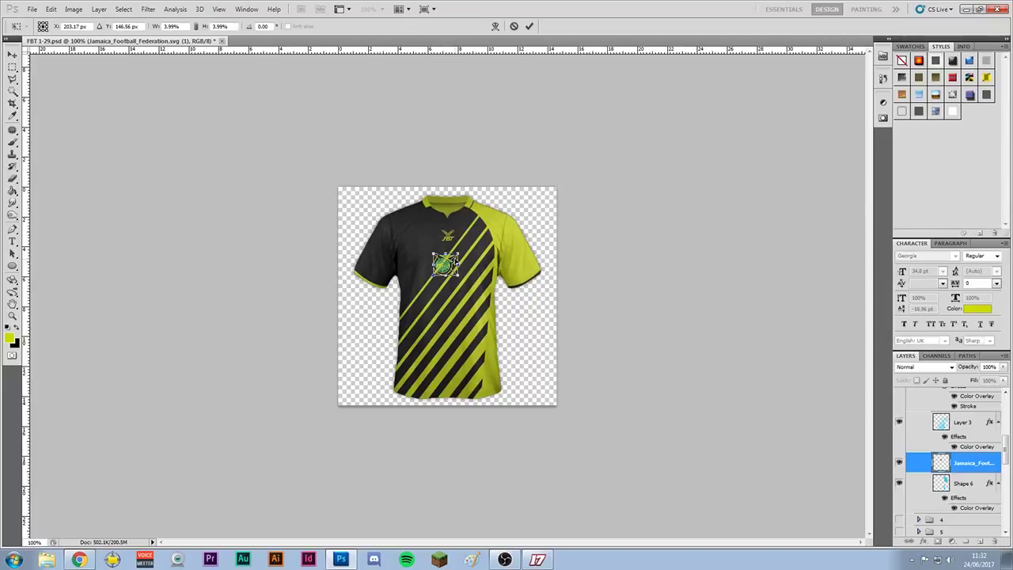
left_click_drag(453, 266, 458, 249)
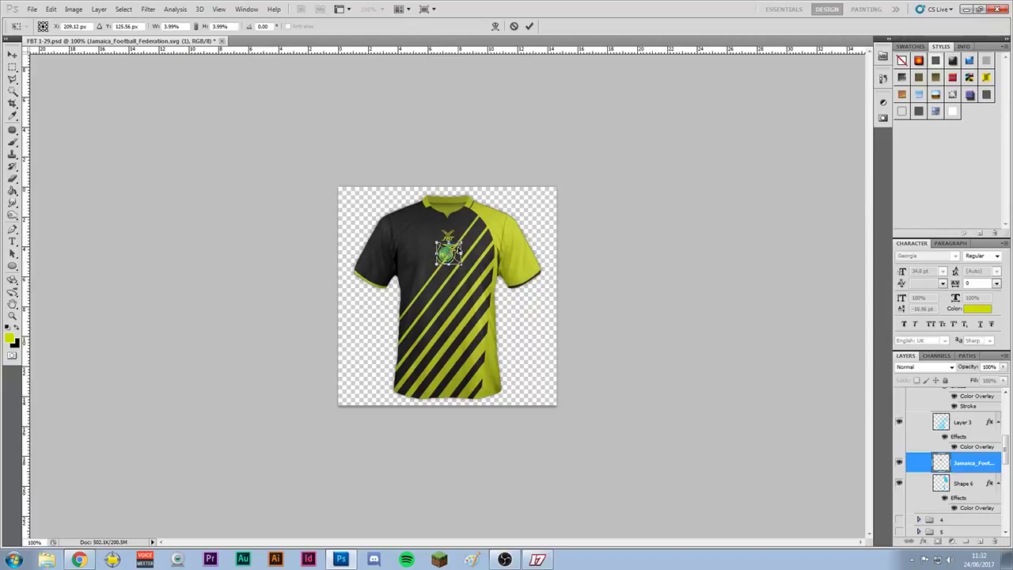
left_click(529, 27)
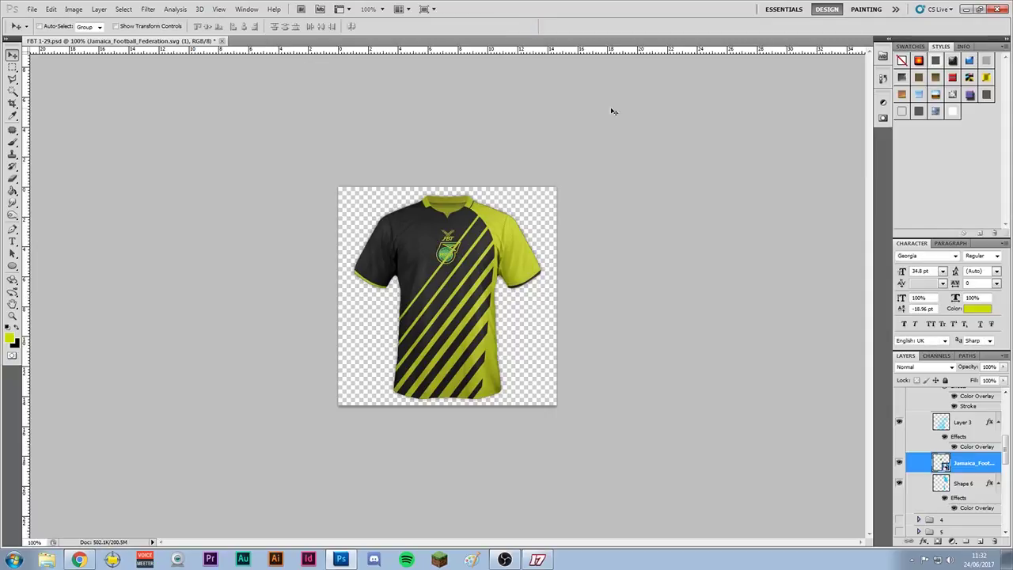
Step: Move the Jamaica crest layer into the design group, resize it, and add a new empty layer
scroll(971, 465, "up", 3)
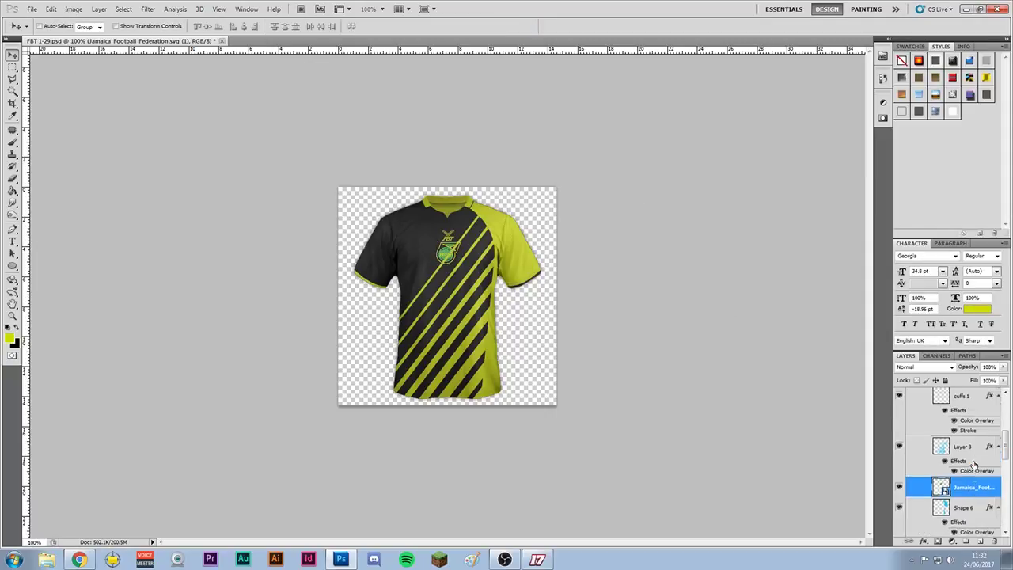
left_click_drag(976, 530, 972, 420)
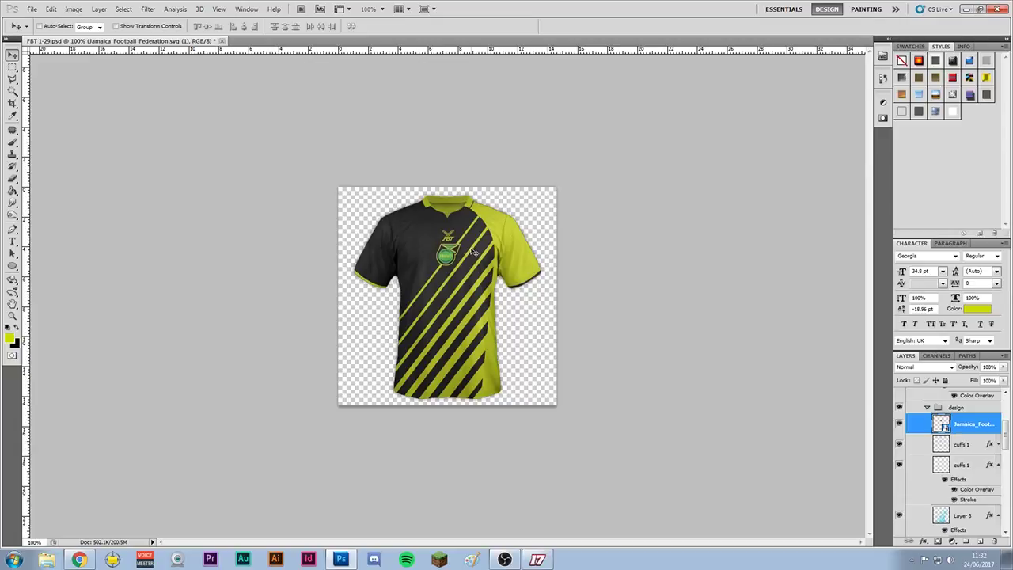
key("ctrl+t")
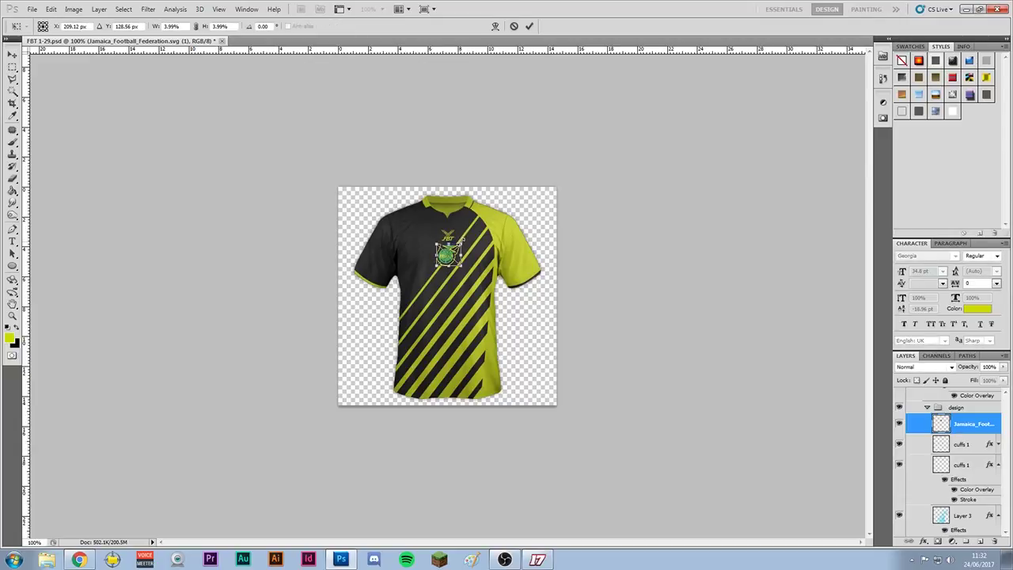
left_click(529, 26)
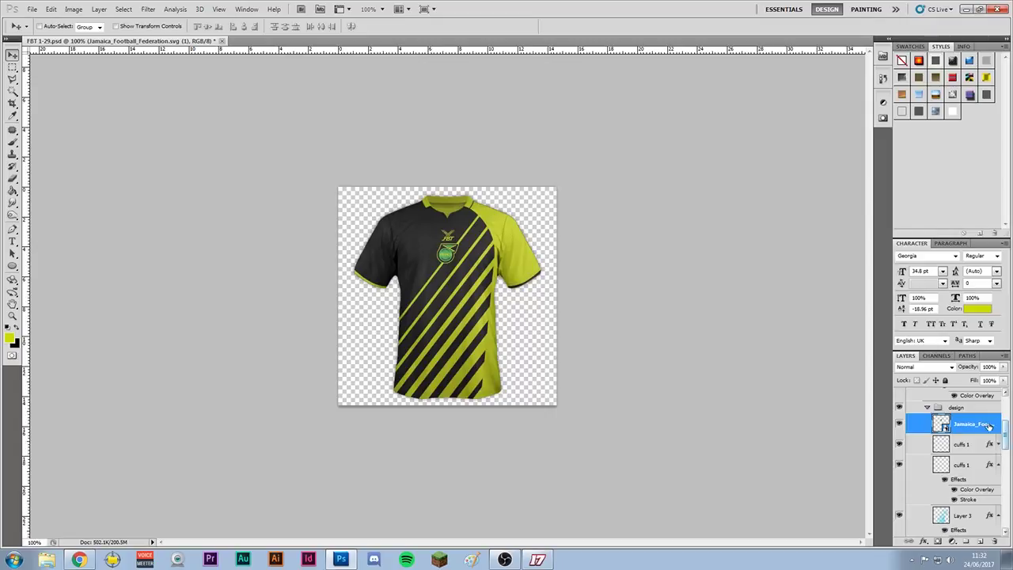
left_click(981, 544)
left_click(12, 229)
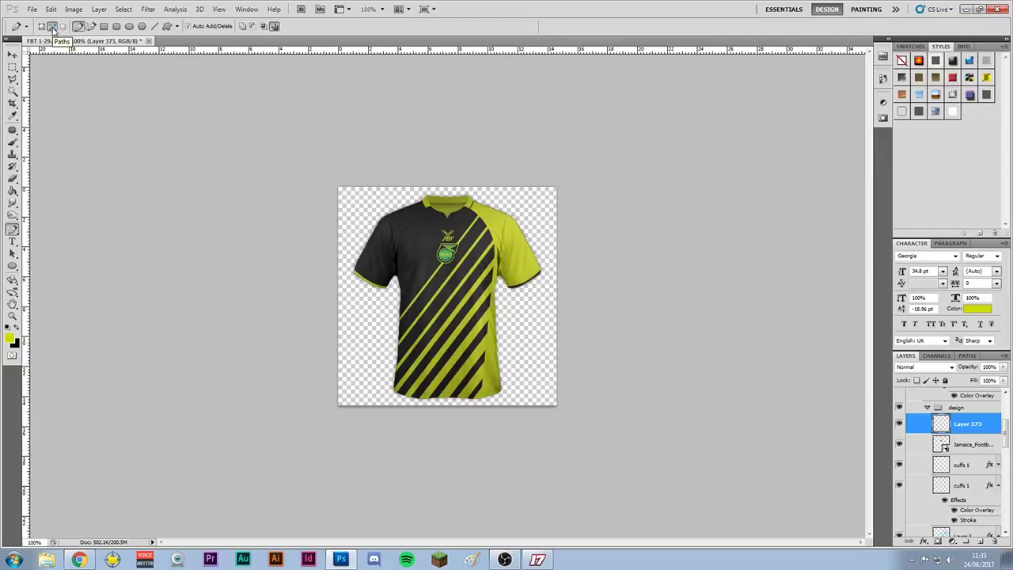
Step: Draw a curved shoulder panel path, turn it into a selection, and fill it yellow
left_click(53, 27)
left_click_drag(373, 201, 386, 179)
left_click_drag(387, 250, 409, 256)
key("Escape")
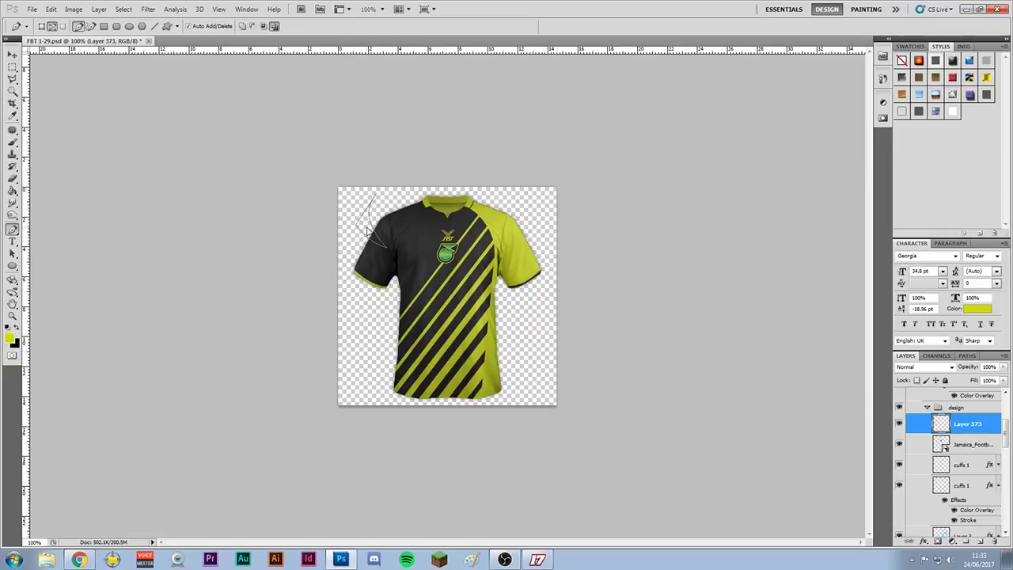
right_click(367, 230)
left_click(418, 277)
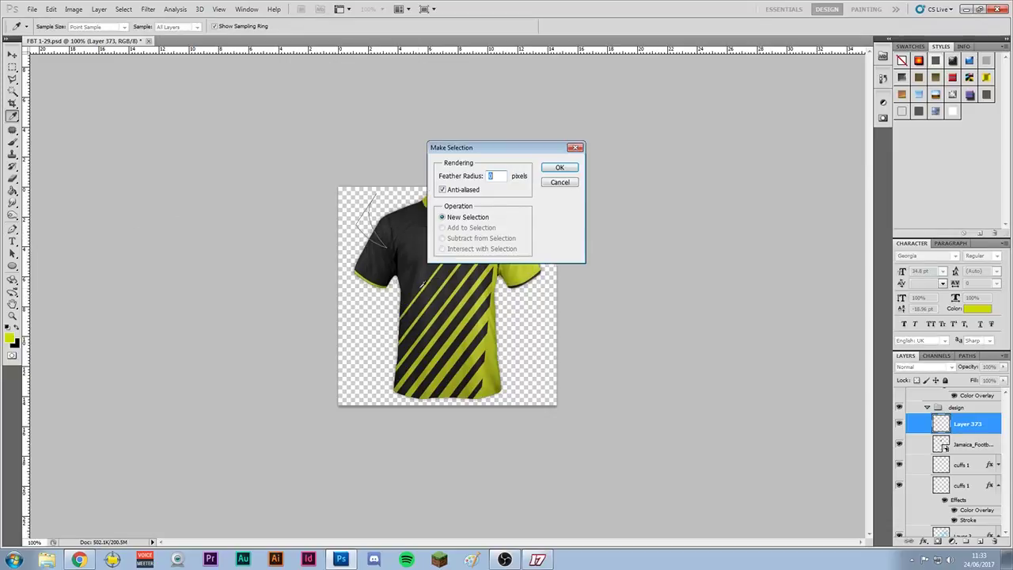
left_click(559, 168)
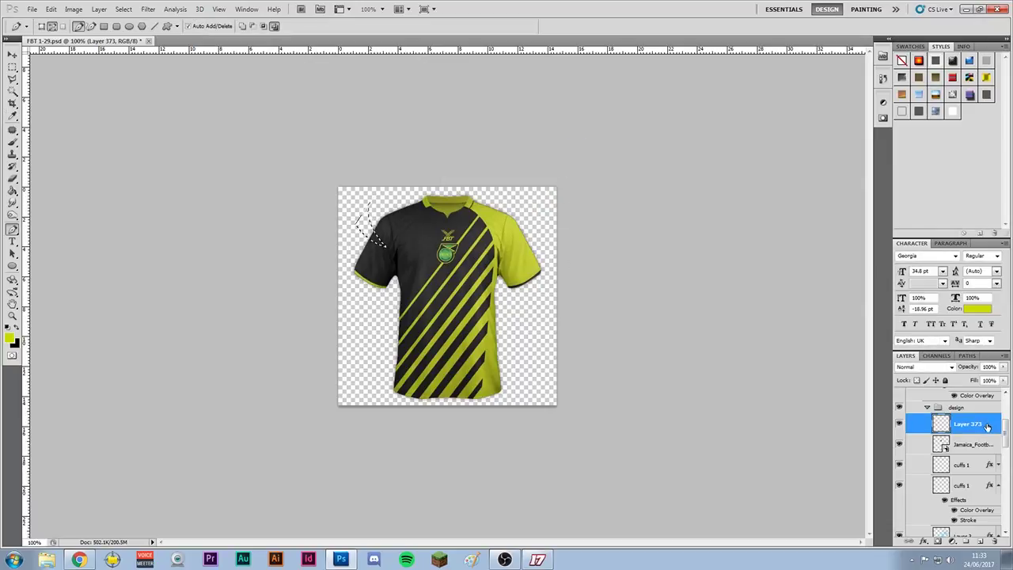
left_click(13, 191)
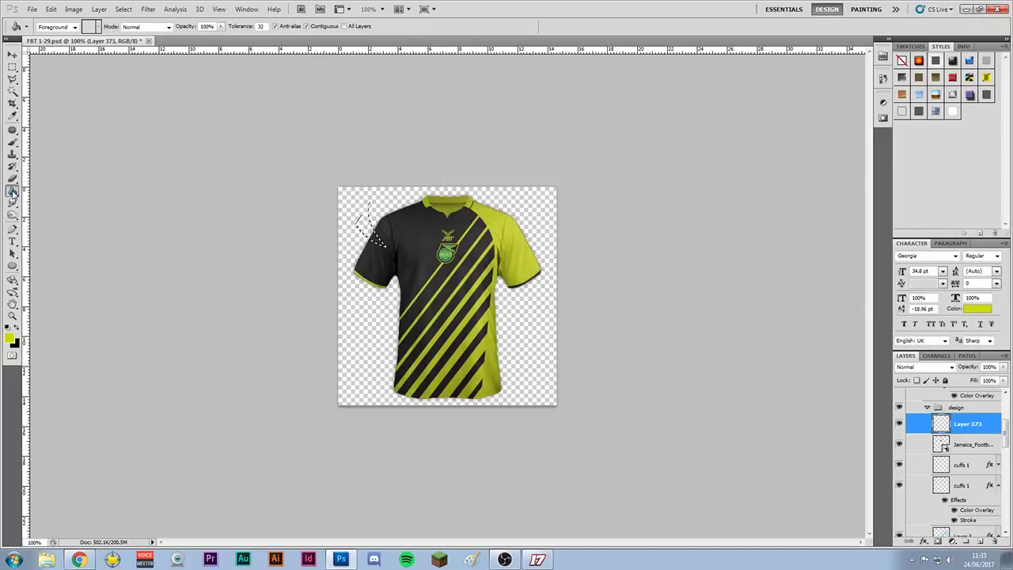
left_click(361, 229)
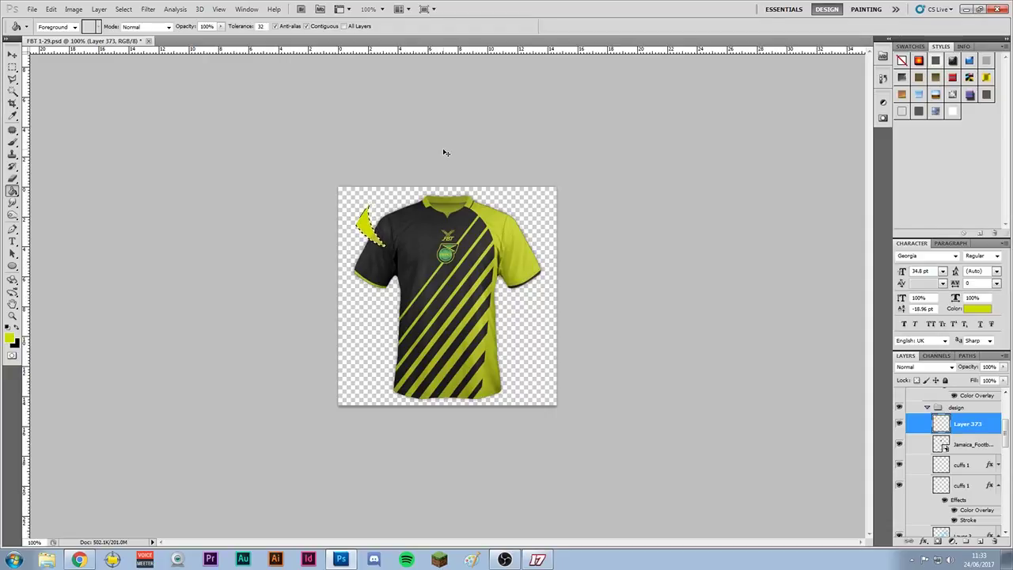
Step: Move and rotate the yellow shape onto the left shoulder, then deselect
key("ctrl+t")
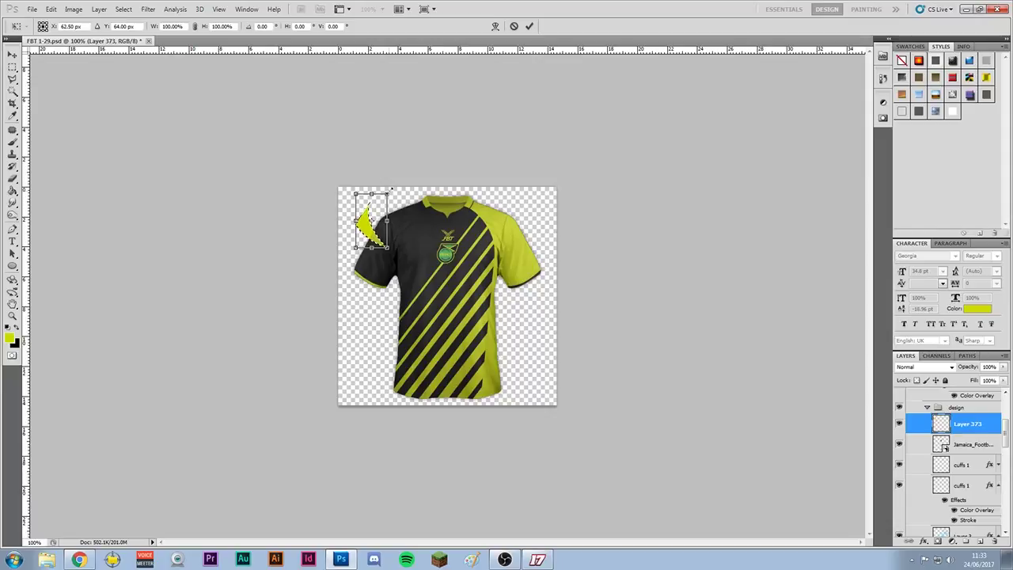
left_click_drag(381, 210, 411, 198)
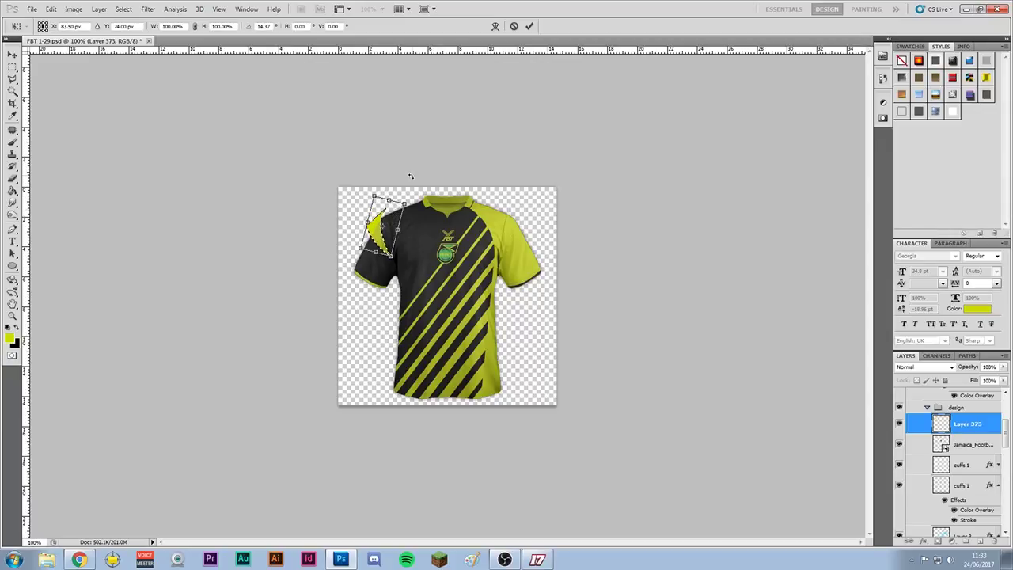
left_click(529, 28)
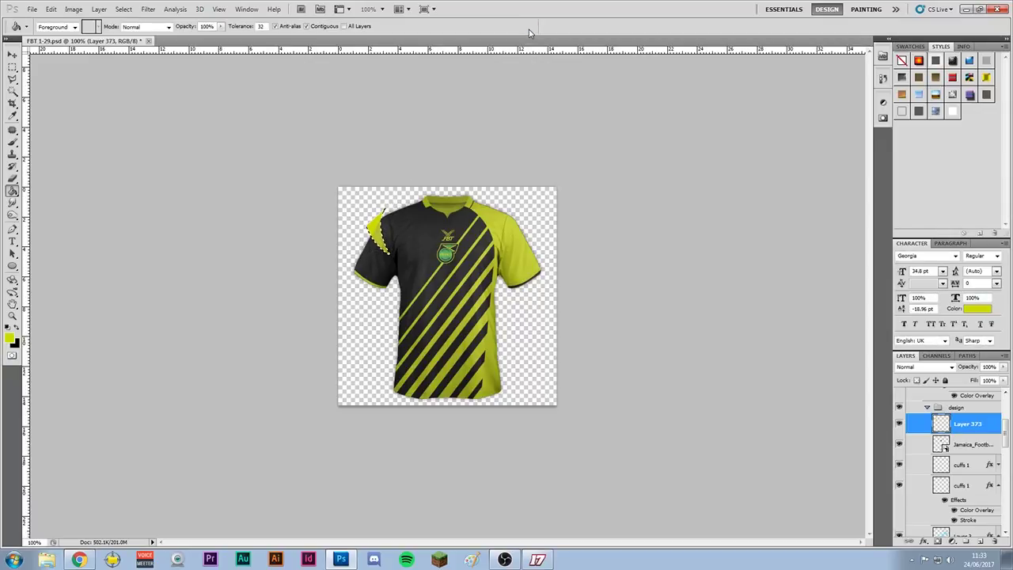
key("ctrl+d")
left_click(12, 55)
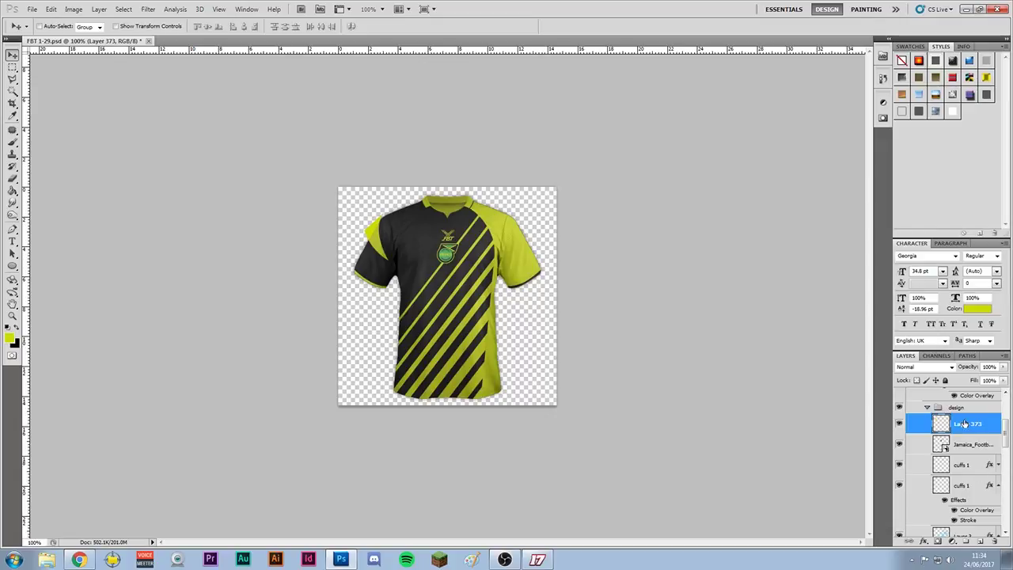
Step: Mask Layer 373 with the shirt outline from the base group so the panel stays inside
left_click_drag(1010, 428, 1008, 514)
left_click(911, 531)
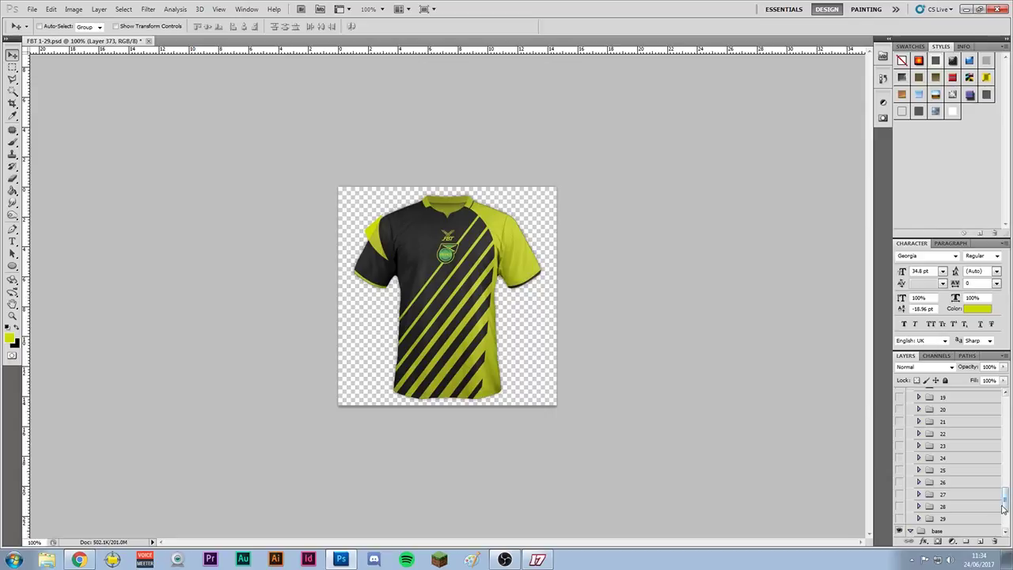
left_click_drag(1006, 506, 1009, 525)
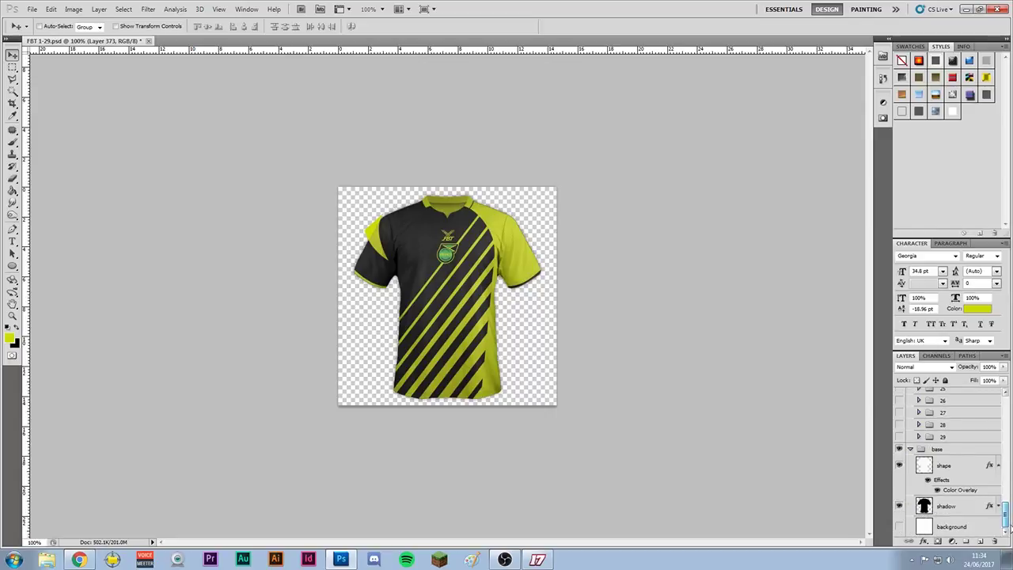
left_click(925, 465, "ctrl")
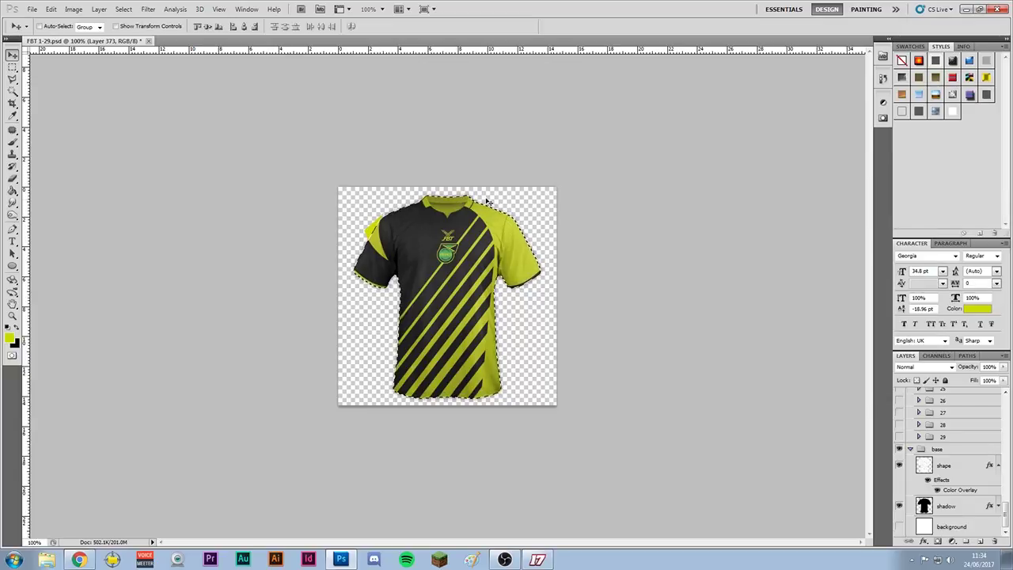
left_click(939, 543)
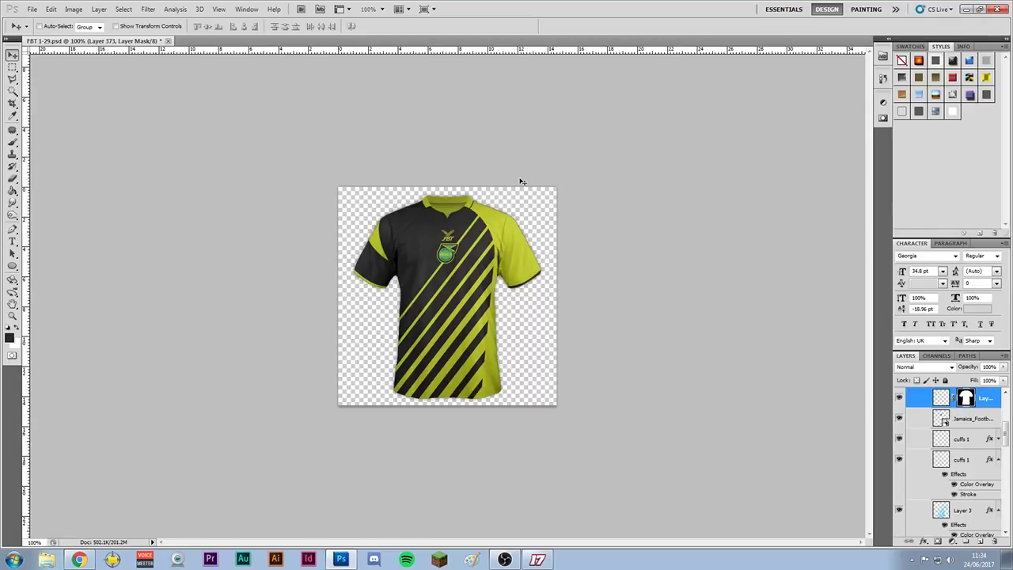
left_click(33, 9)
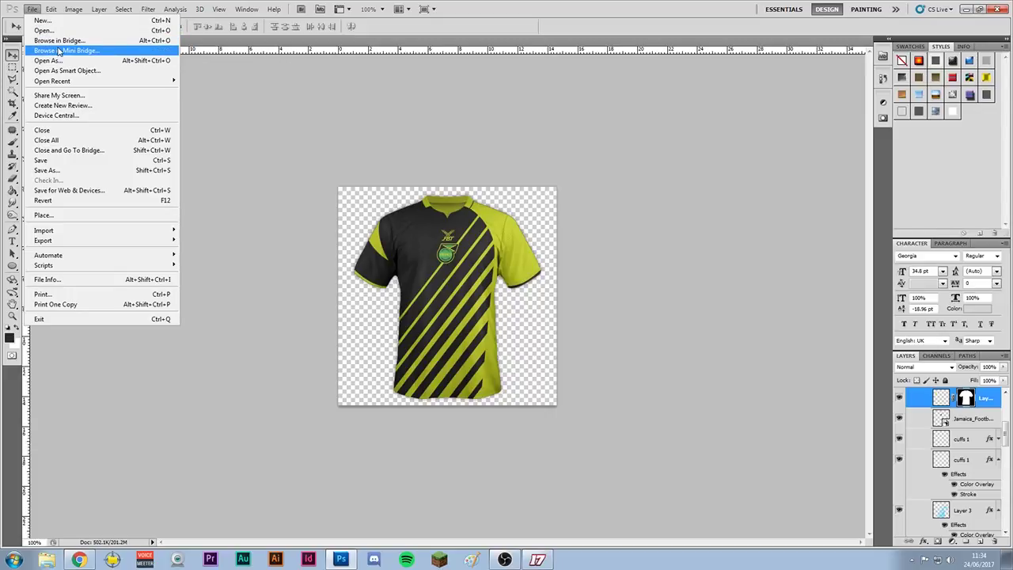
Step: Browse to Documents > Sports Interactive > Football Manager 2017 > graphics > Kits > AFC Crewe Kits
key("Escape")
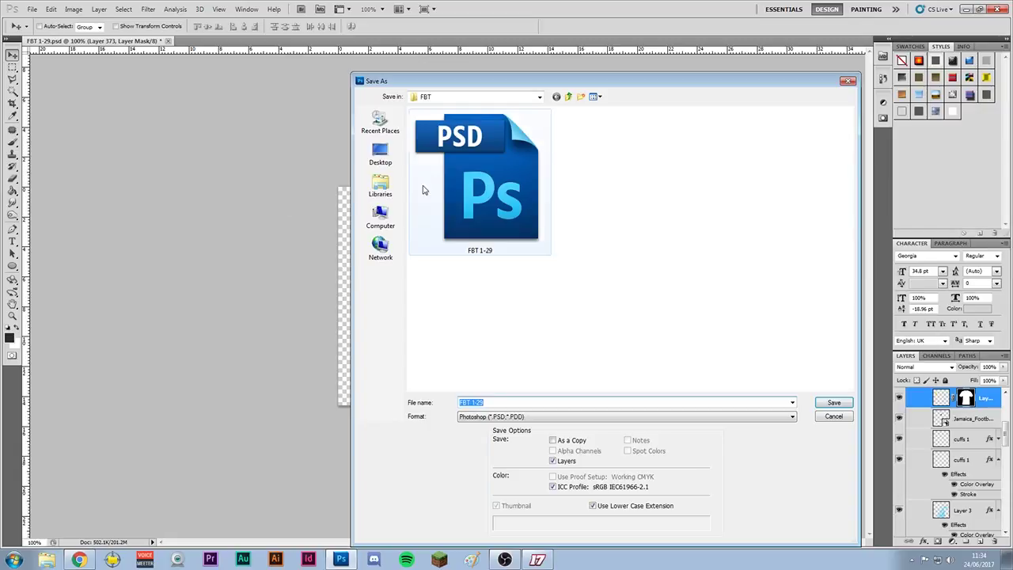
left_click(380, 186)
left_click(464, 129)
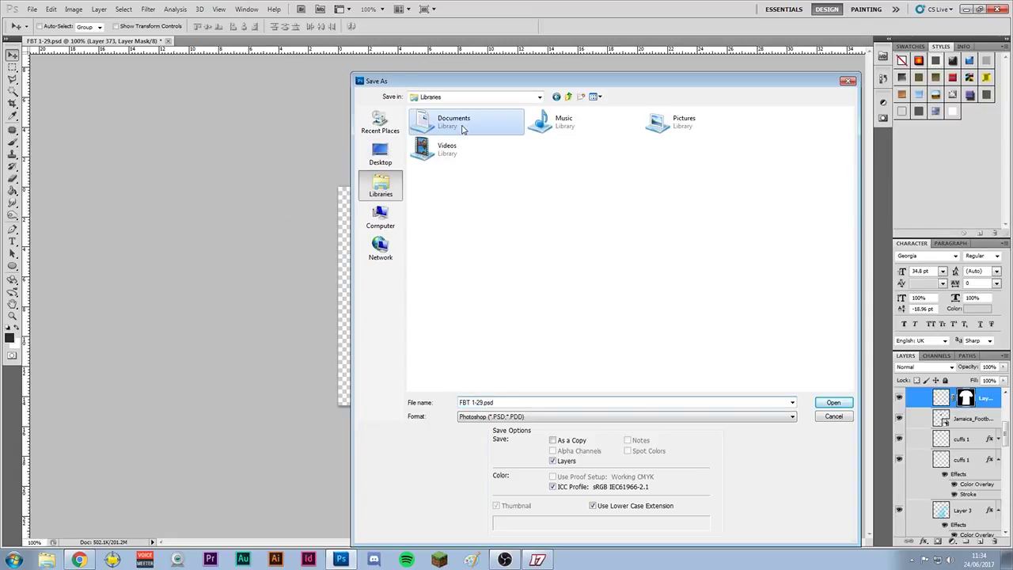
double_click(464, 129)
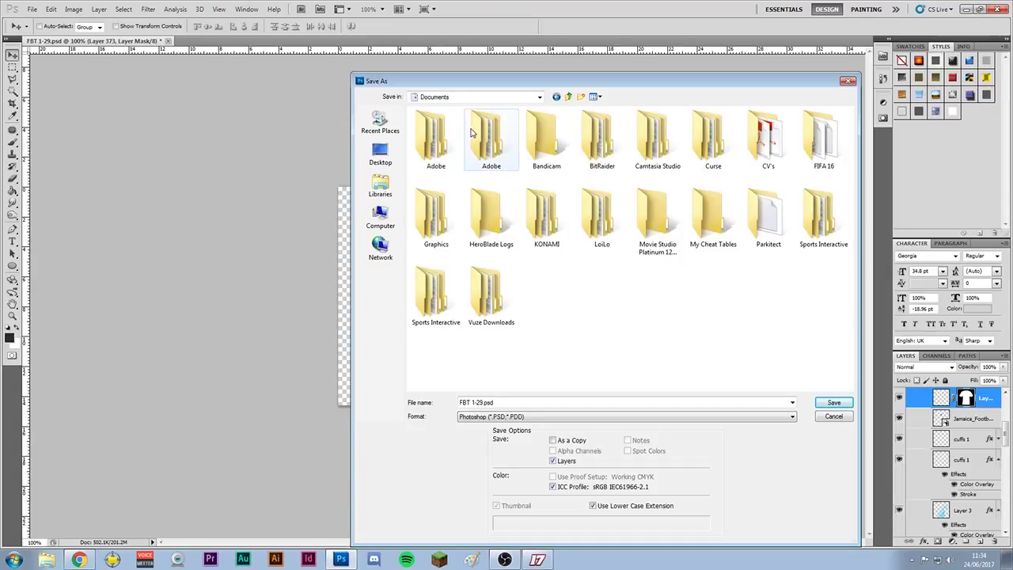
double_click(816, 212)
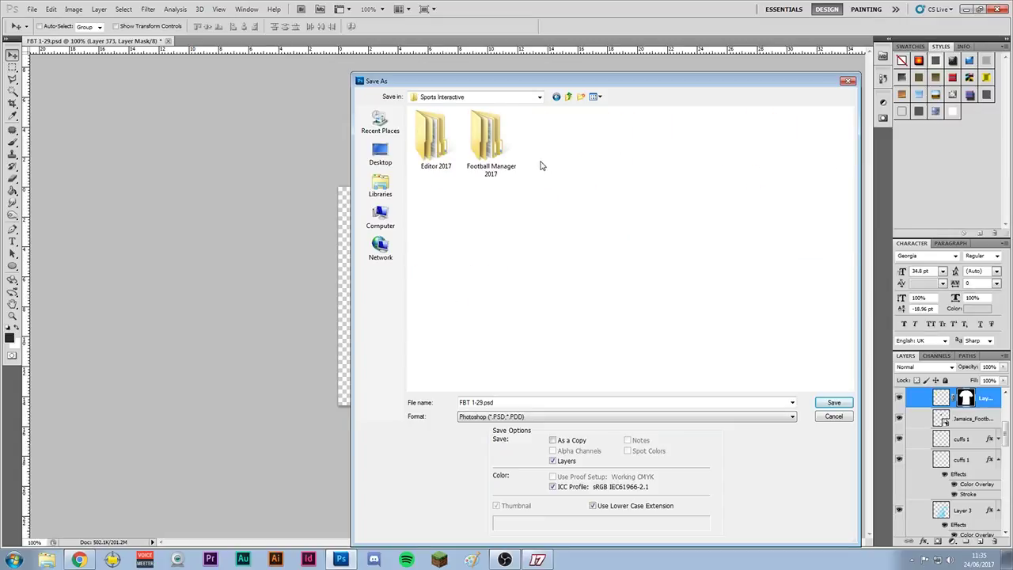
double_click(499, 144)
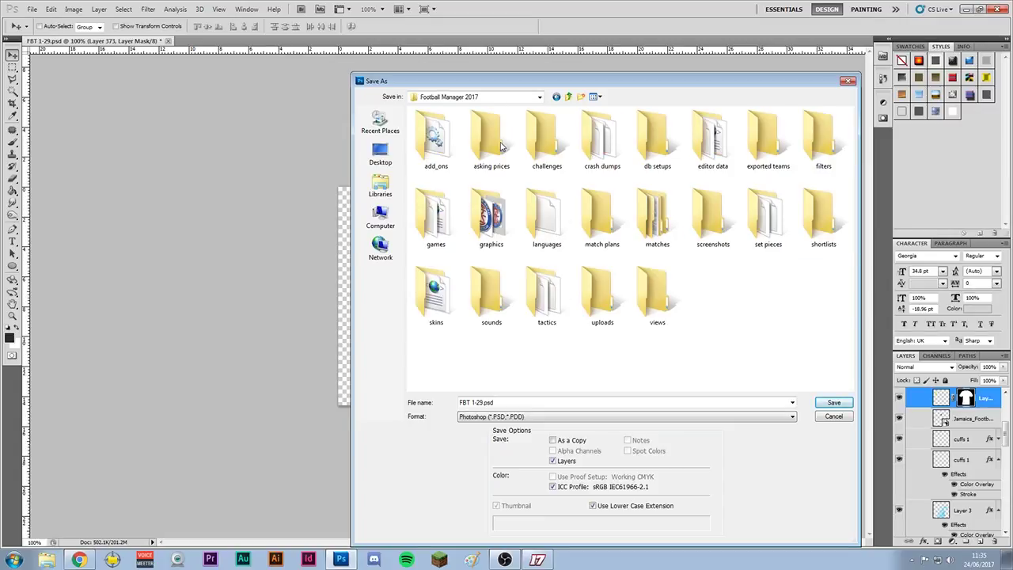
double_click(493, 209)
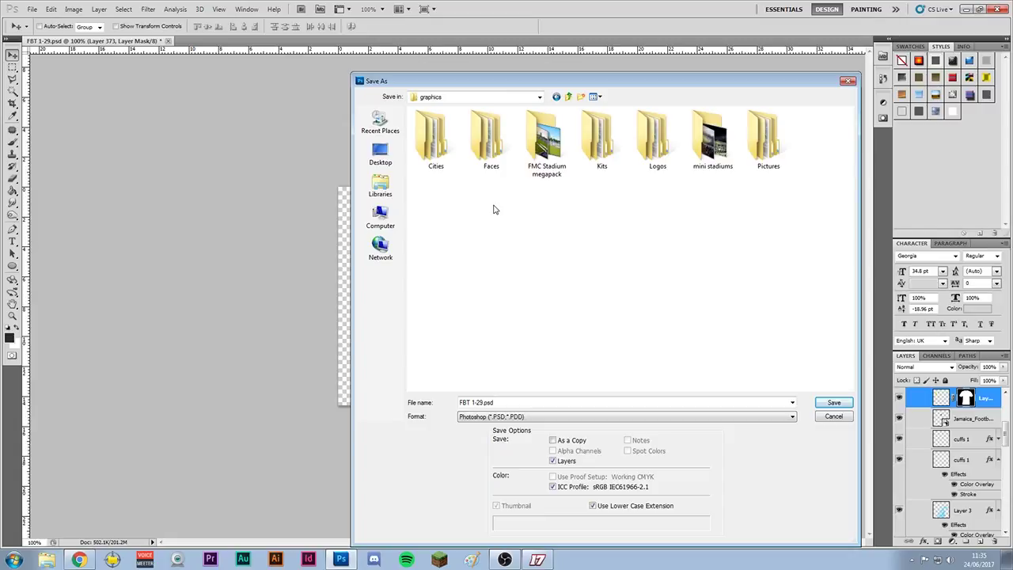
double_click(601, 158)
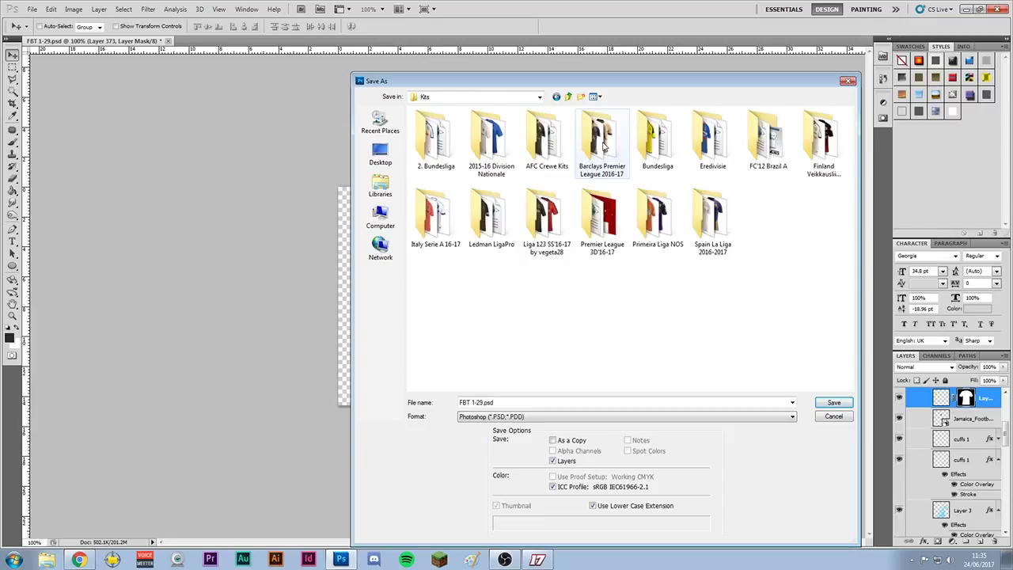
double_click(548, 131)
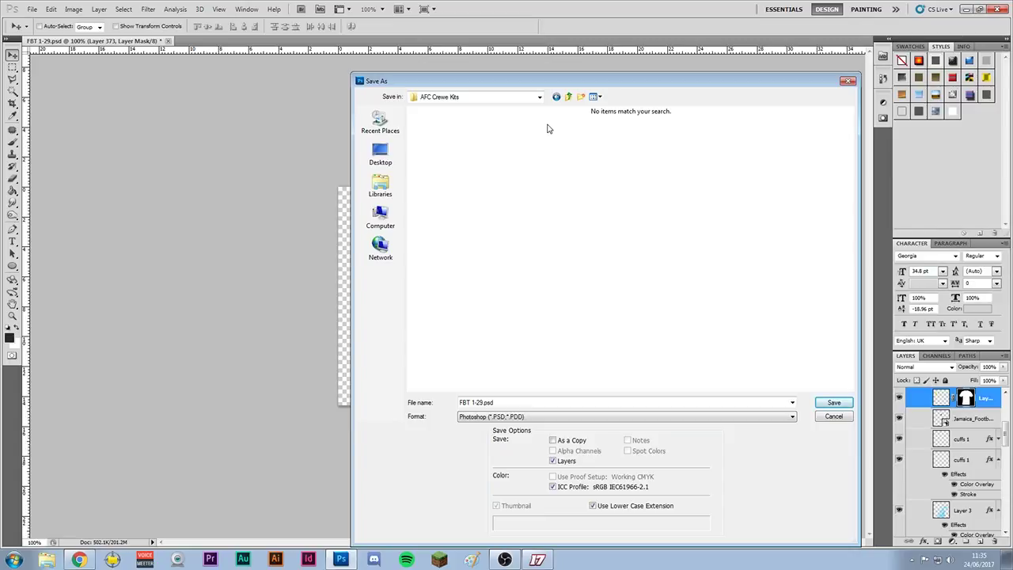
Step: Save the kit as a PNG named jamaica_h
left_click(516, 418)
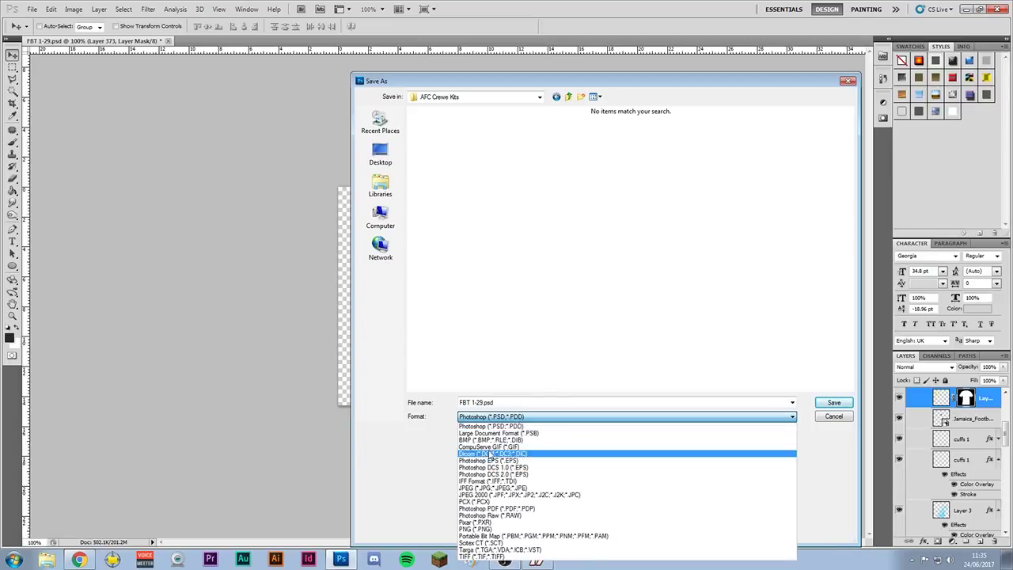
left_click(488, 529)
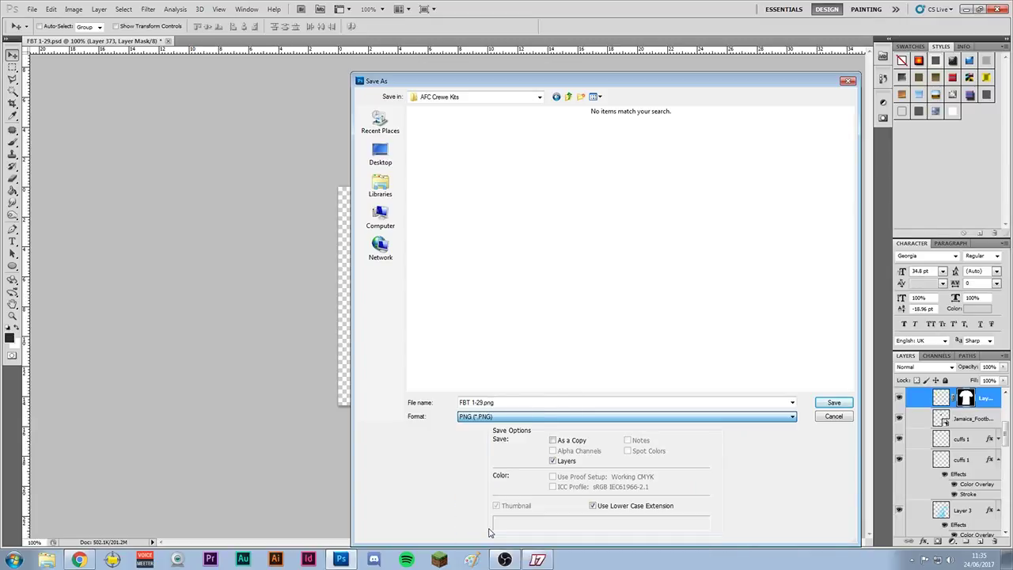
left_click(501, 402)
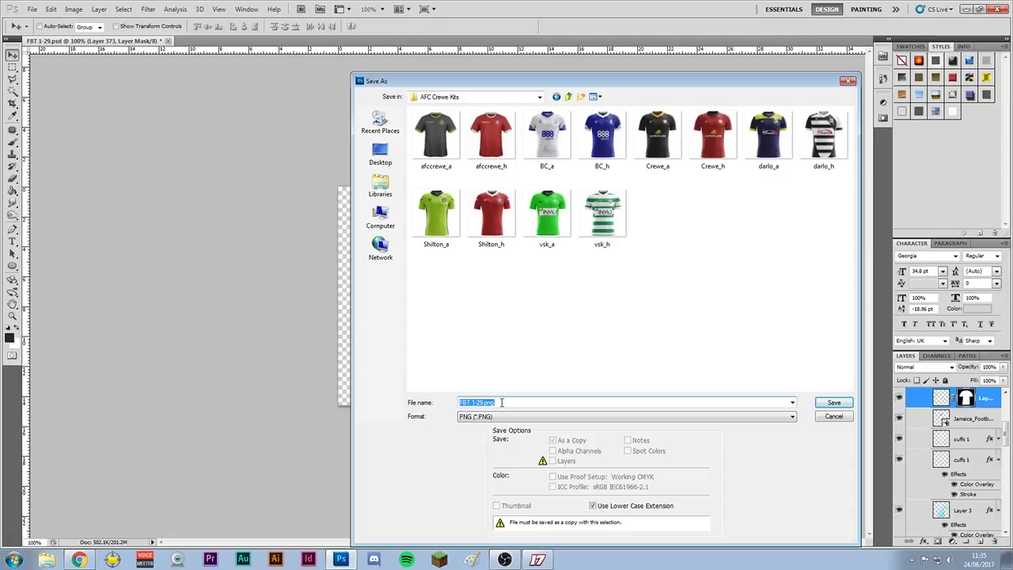
key("BackSpace")
left_click(835, 403)
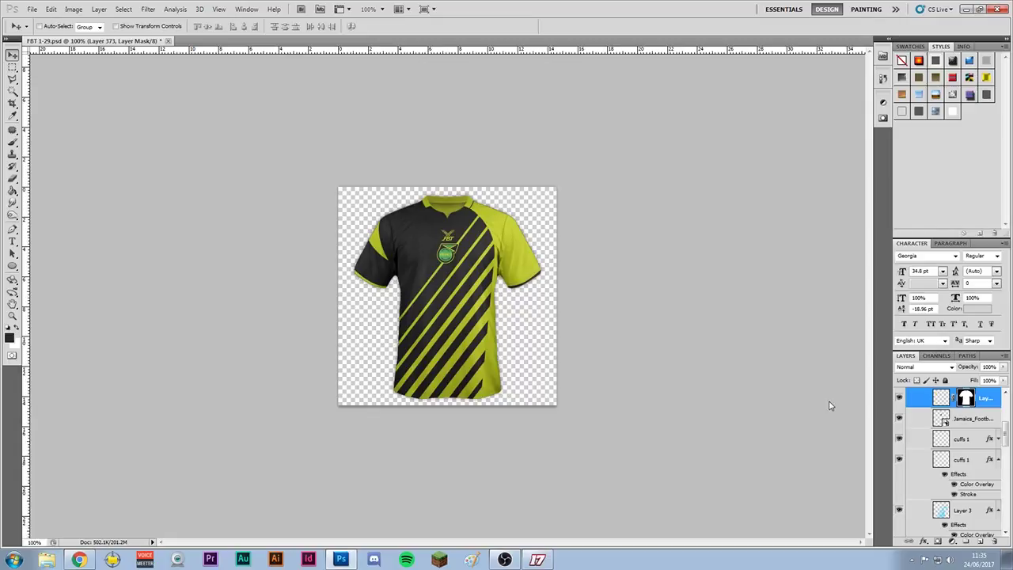
Step: Finish the PNG export, close FBT 1-29.psd without saving, and switch to Football Manager 2017
left_click(536, 188)
left_click(168, 40)
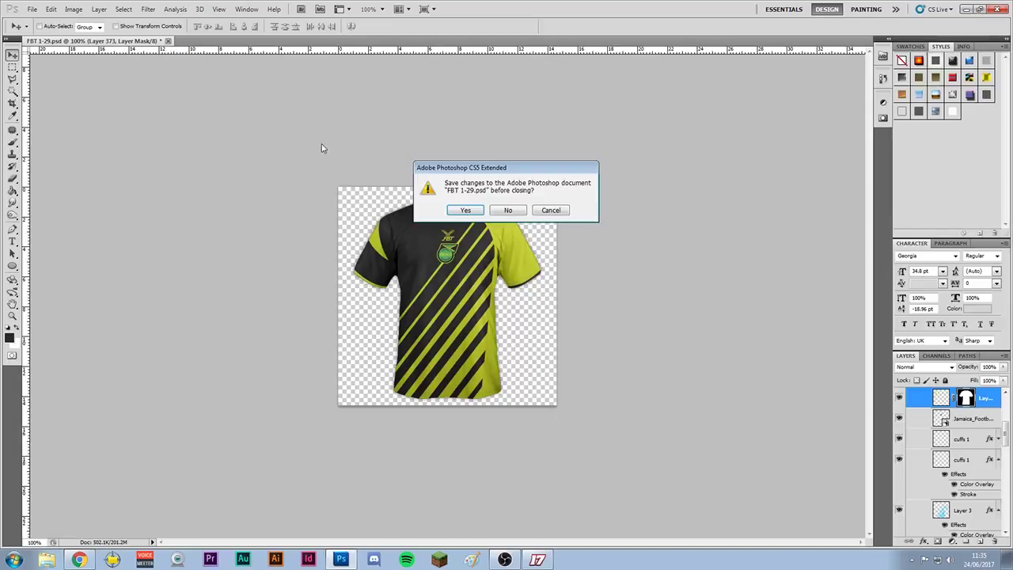
left_click(515, 211)
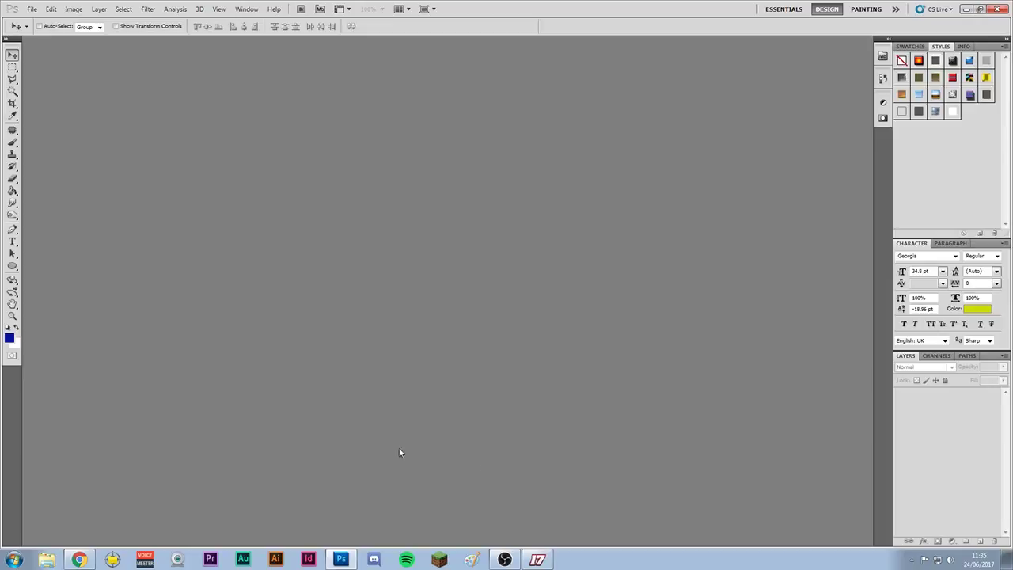
left_click(536, 559)
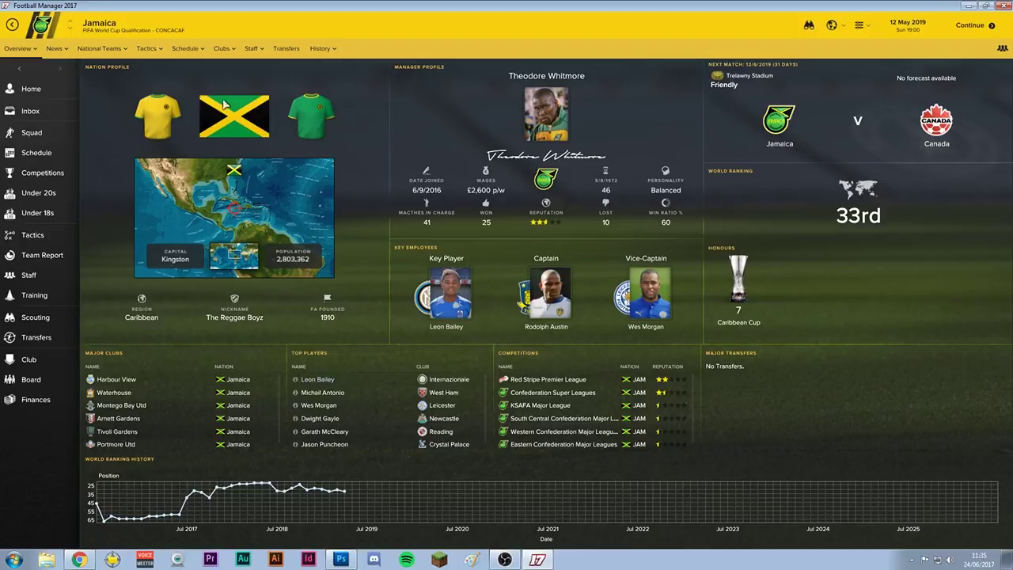
Step: Enable 'Show screen IDs in Title Bar' in Preferences so Jamaica's page shows ID 377
left_click(860, 26)
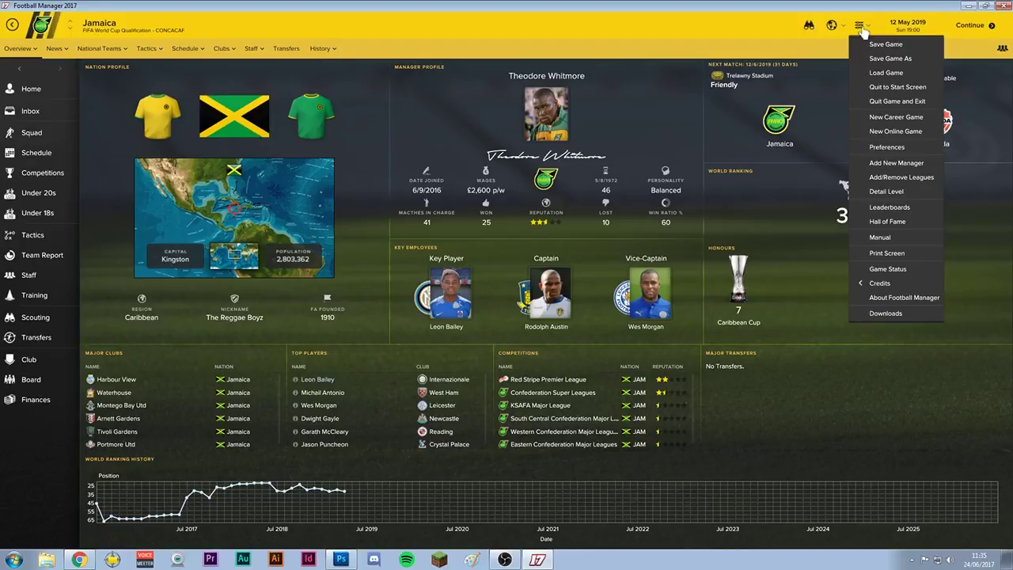
left_click(892, 147)
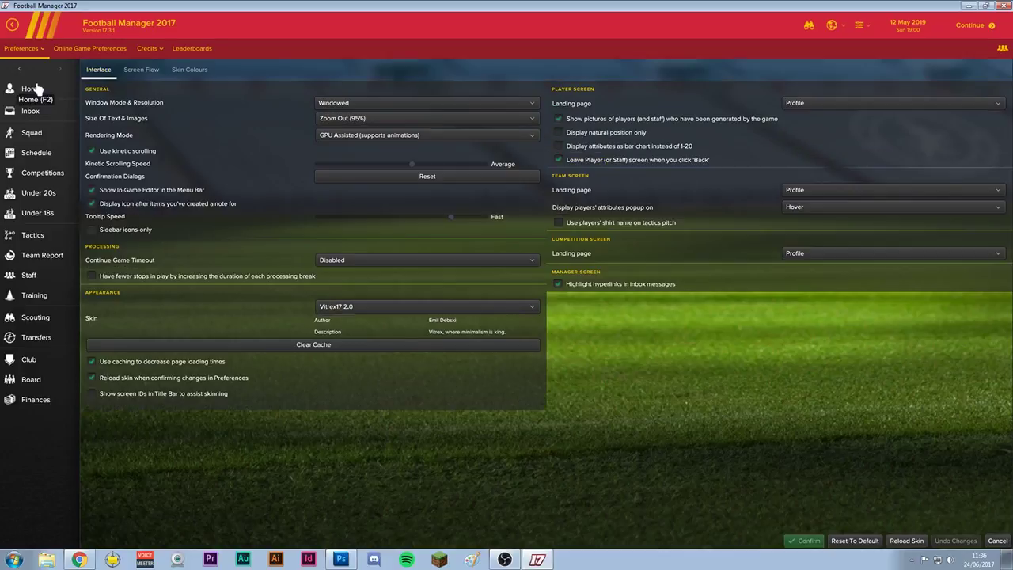
left_click(103, 399)
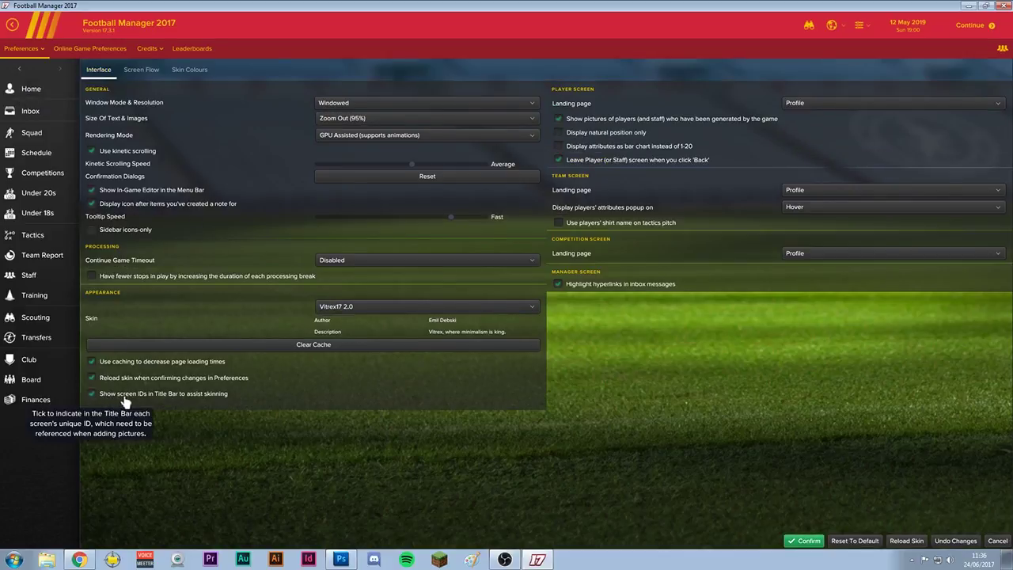
left_click(811, 544)
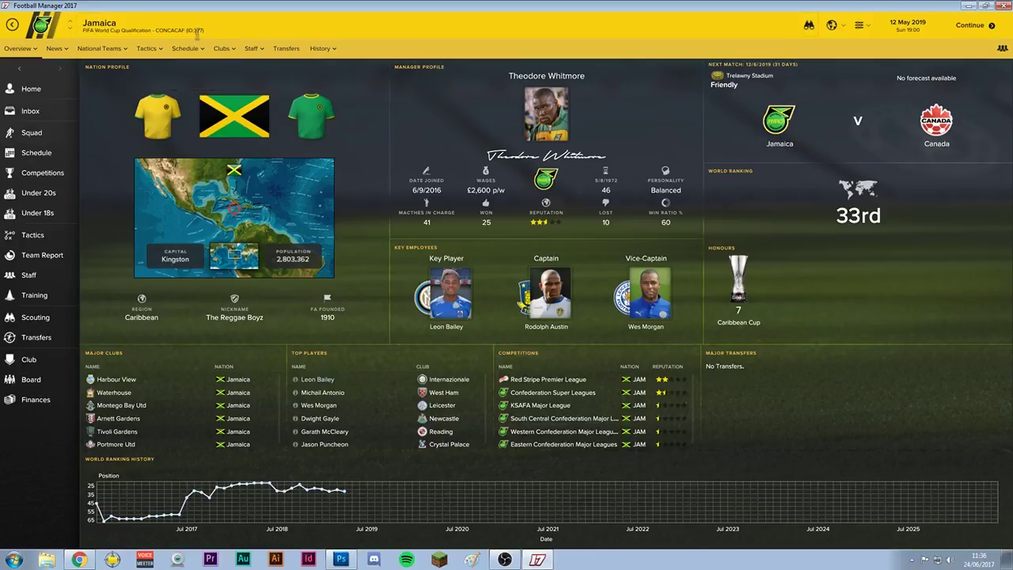
mouse_move(198, 44)
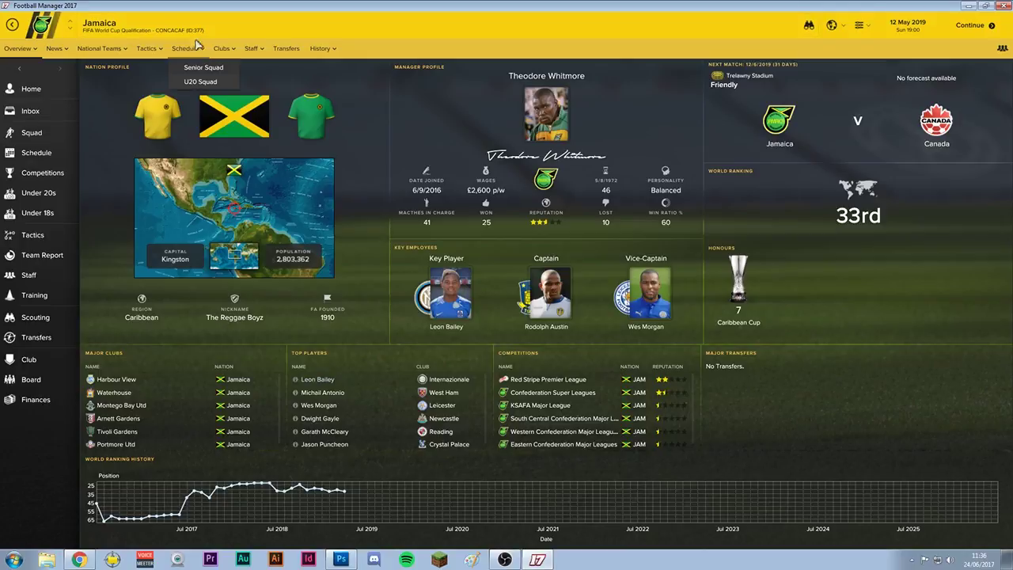